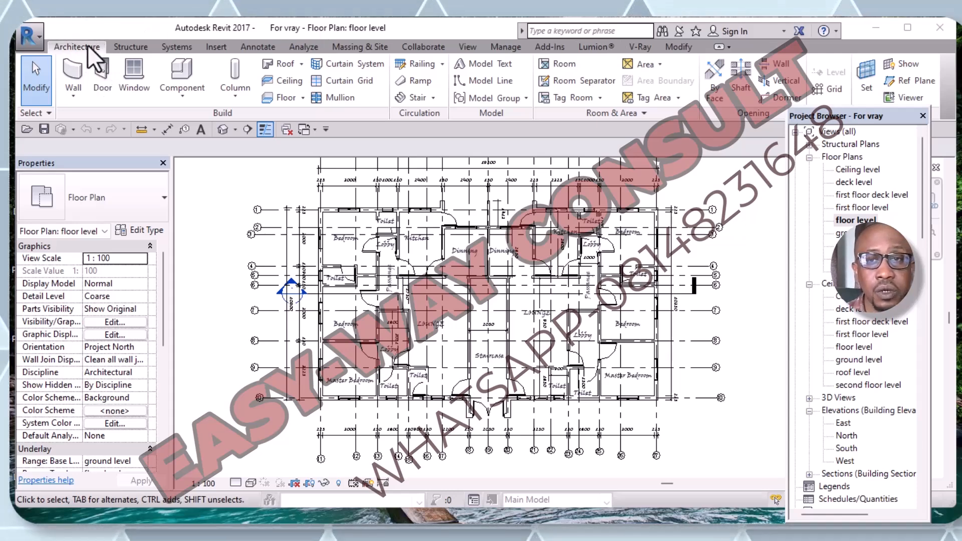
Examine the existing dimension strings and grid lines across the upper side of the floor plan.
scroll(374, 252, "down", 1)
scroll(683, 238, "up", 1)
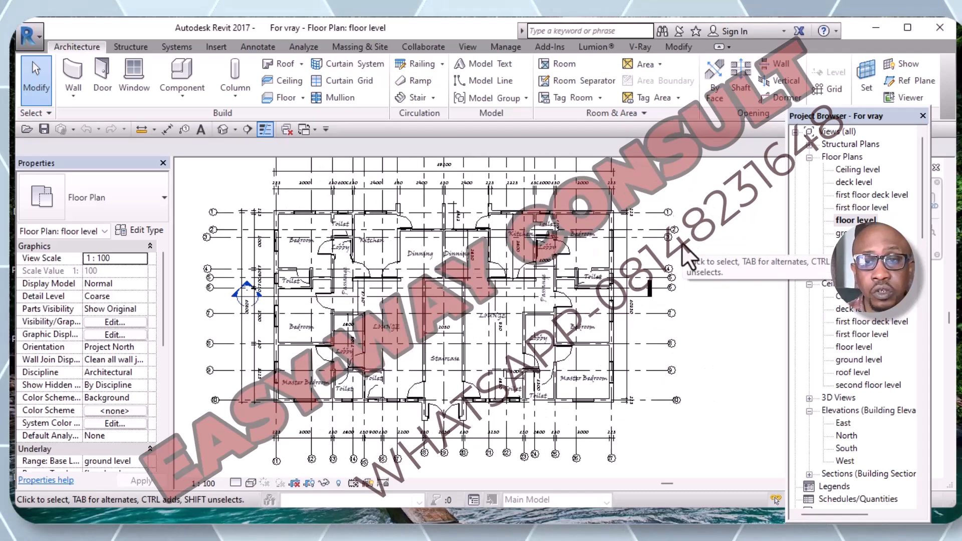
scroll(676, 257, "down", 1)
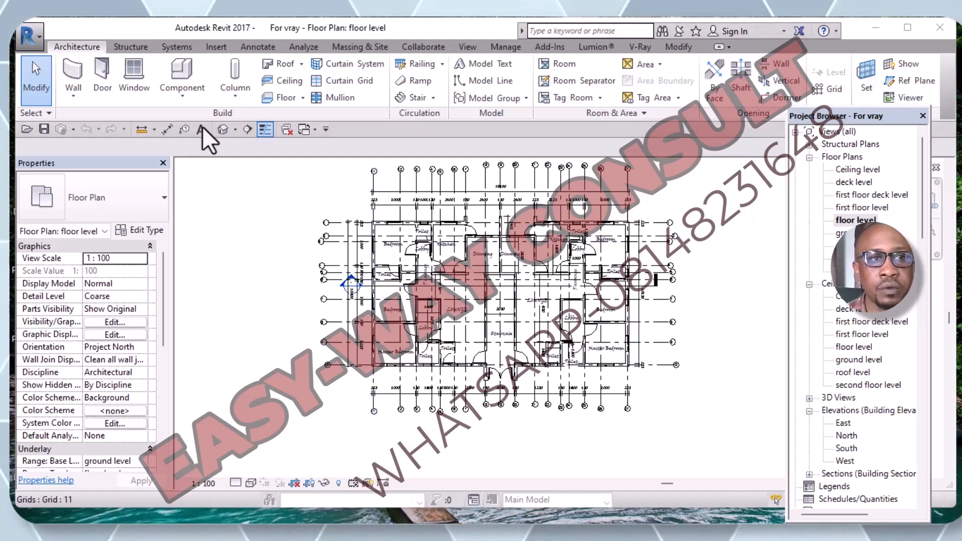
left_click(266, 47)
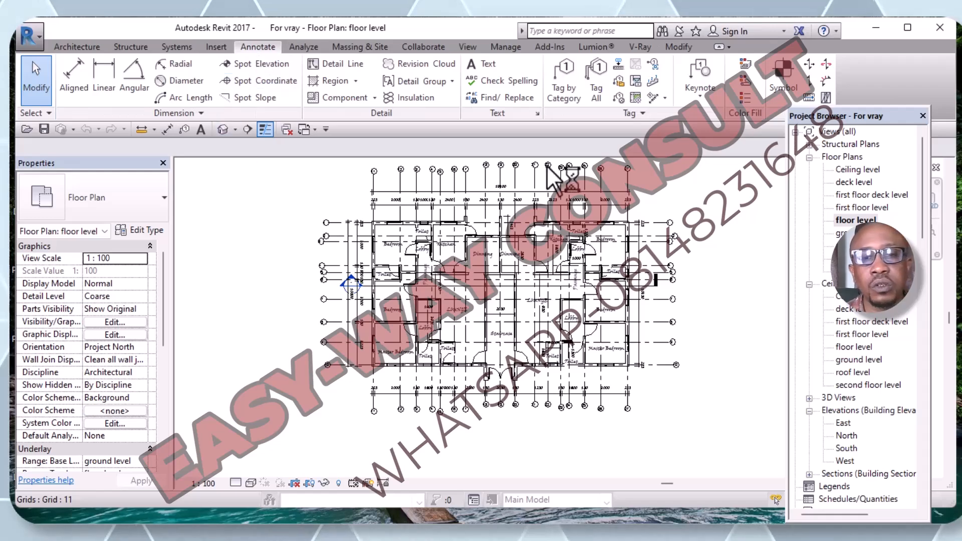
scroll(551, 181, "up", 5)
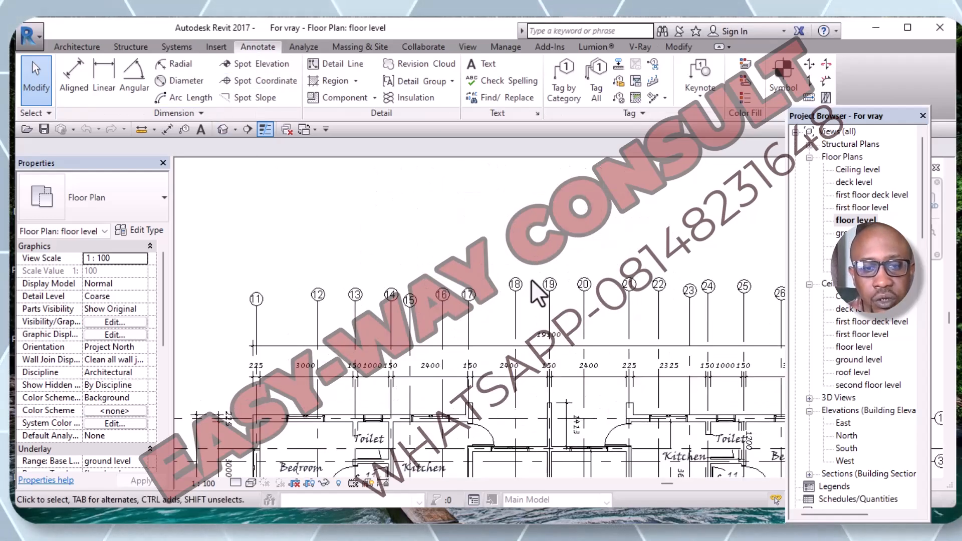
scroll(378, 288, "down", 2)
scroll(561, 389, "up", 2)
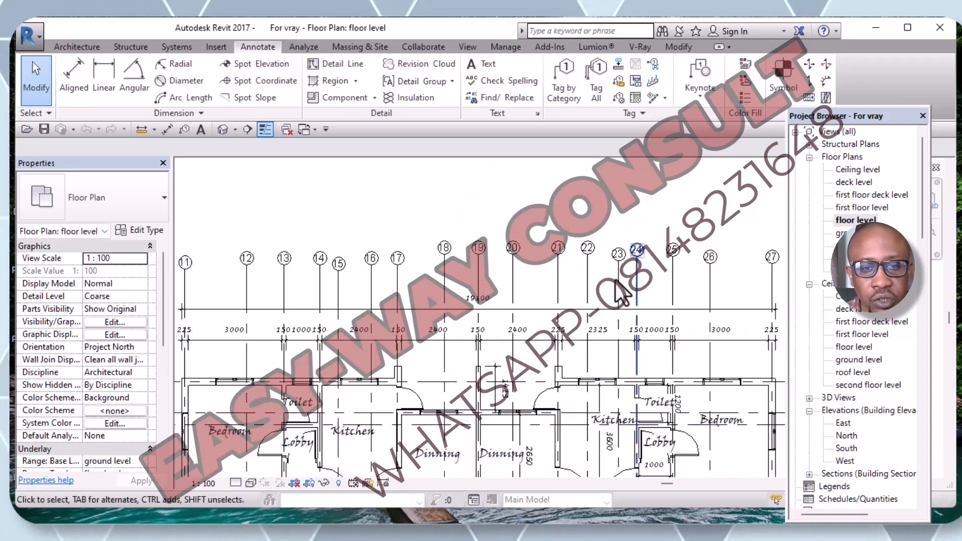
scroll(576, 320, "down", 2)
scroll(550, 355, "down", 2)
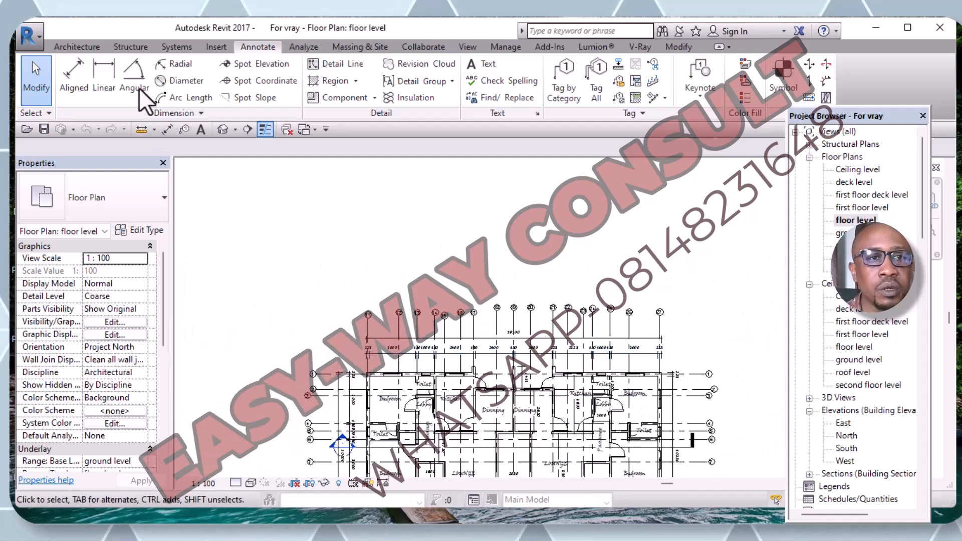
Draw a model-line circle with a radius of 4200 mm in the empty area above the floor plan.
left_click(75, 47)
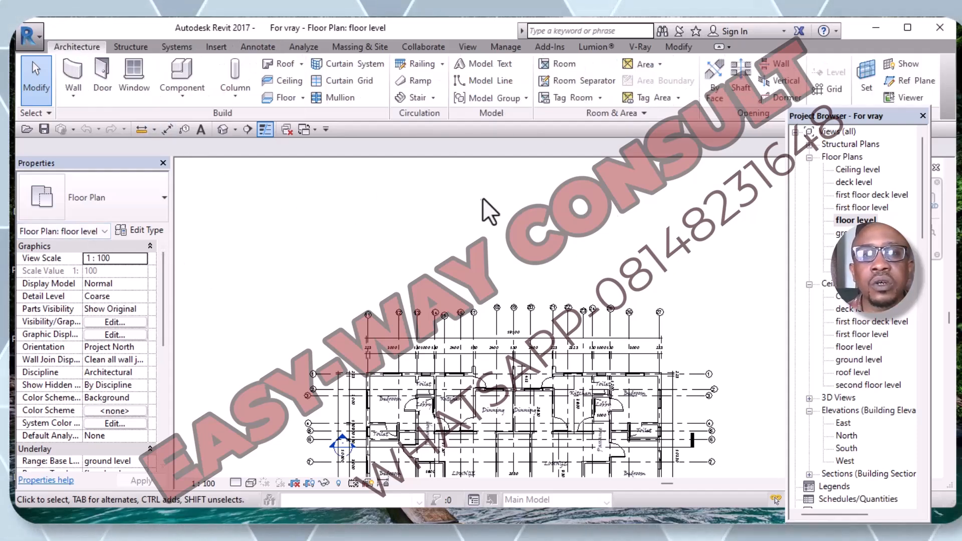
left_click(477, 75)
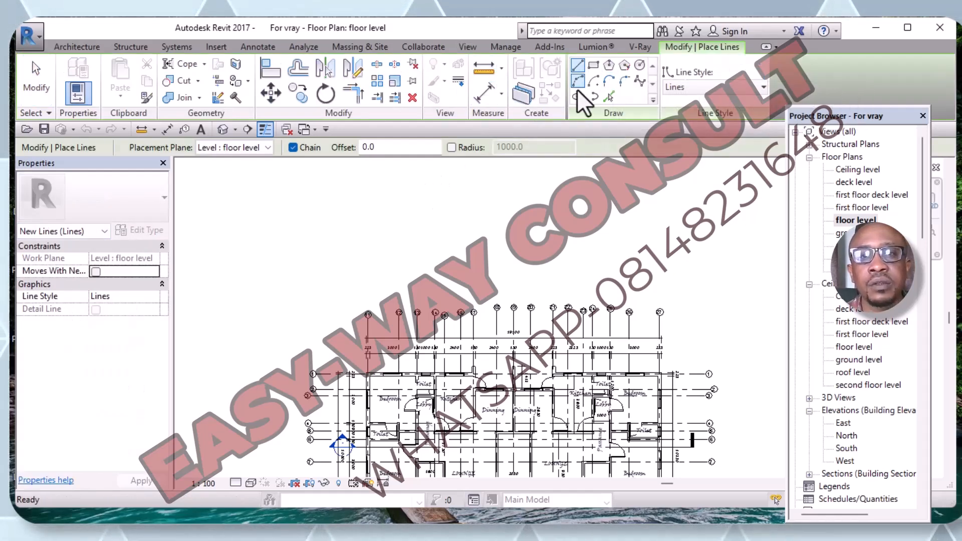
left_click(639, 68)
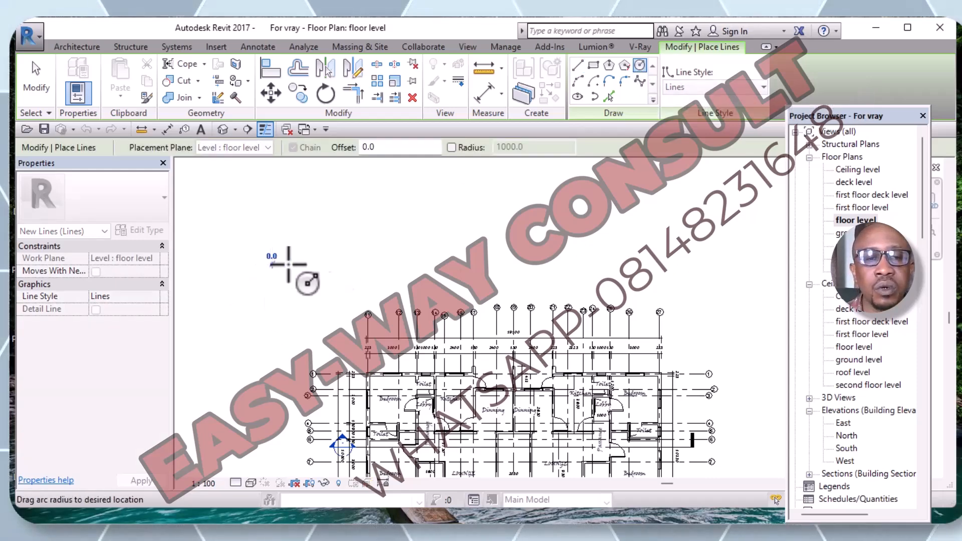
left_click(272, 264)
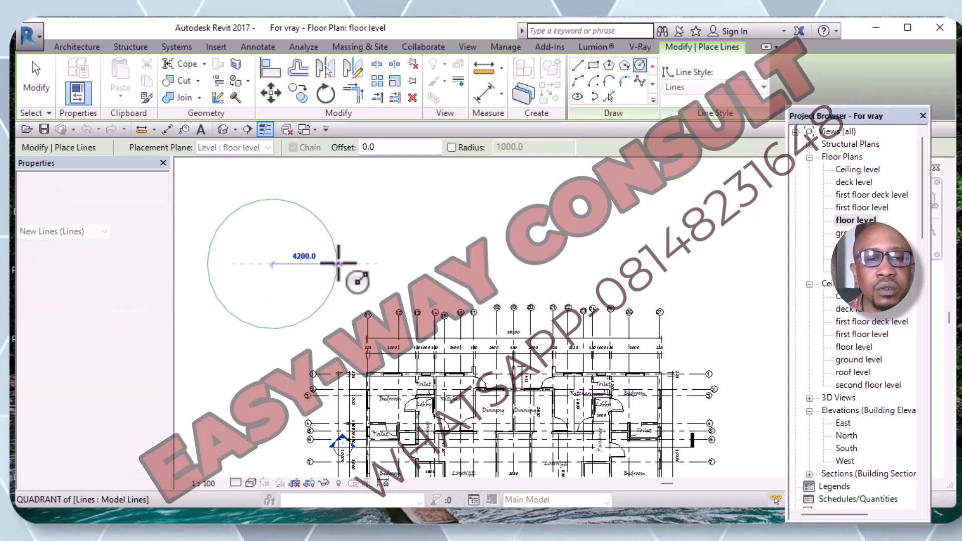
left_click(339, 264)
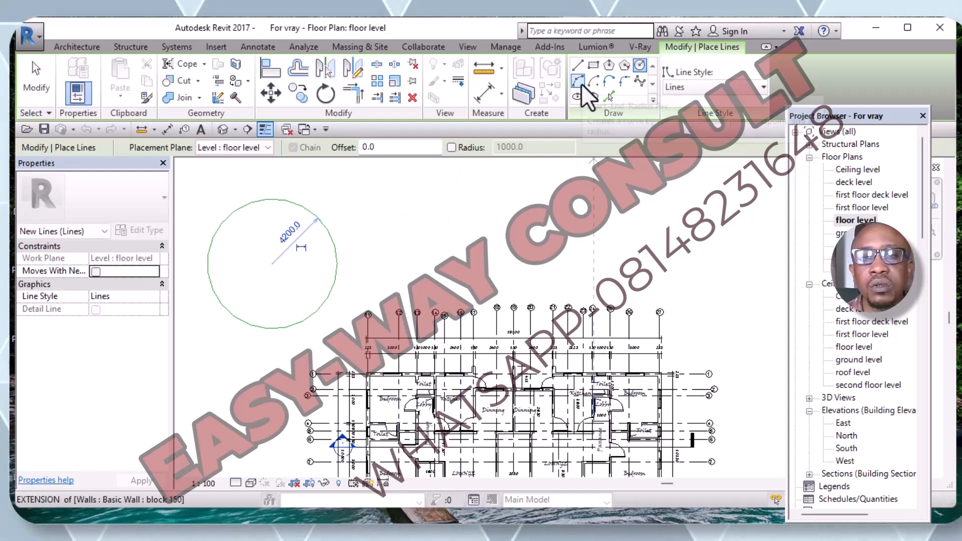
Draw a horizontal model line beside the circle, plus a line about 9988 mm long sloping back from its end at 30°.
left_click(577, 66)
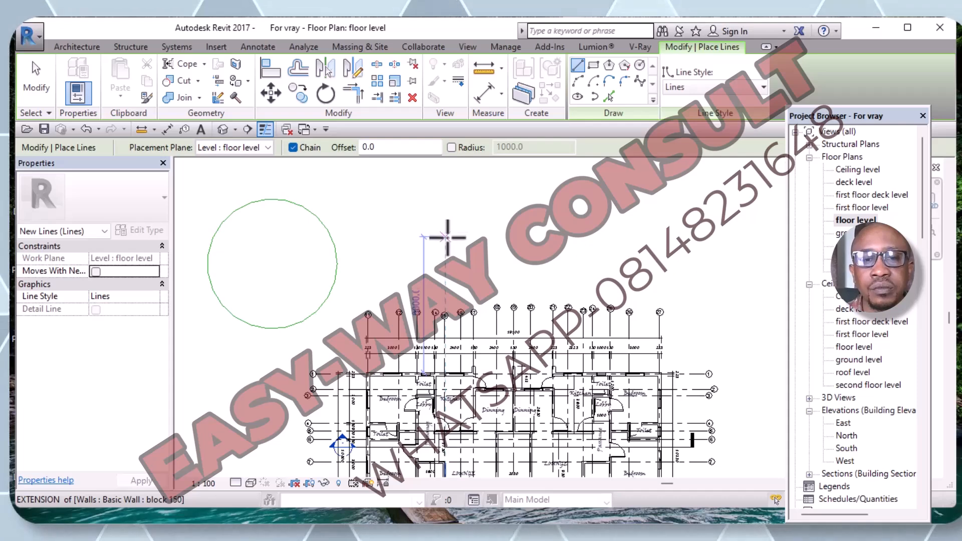
left_click(445, 236)
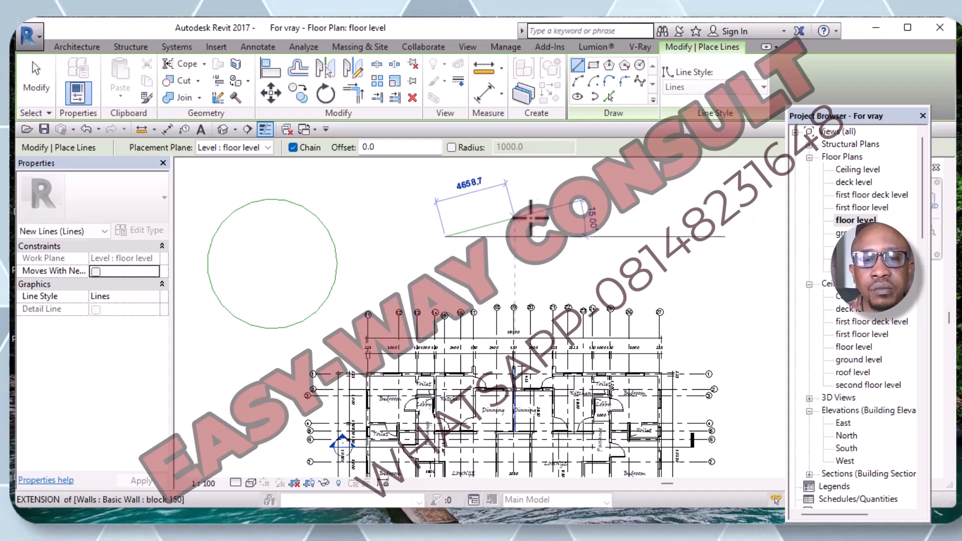
left_click(607, 236)
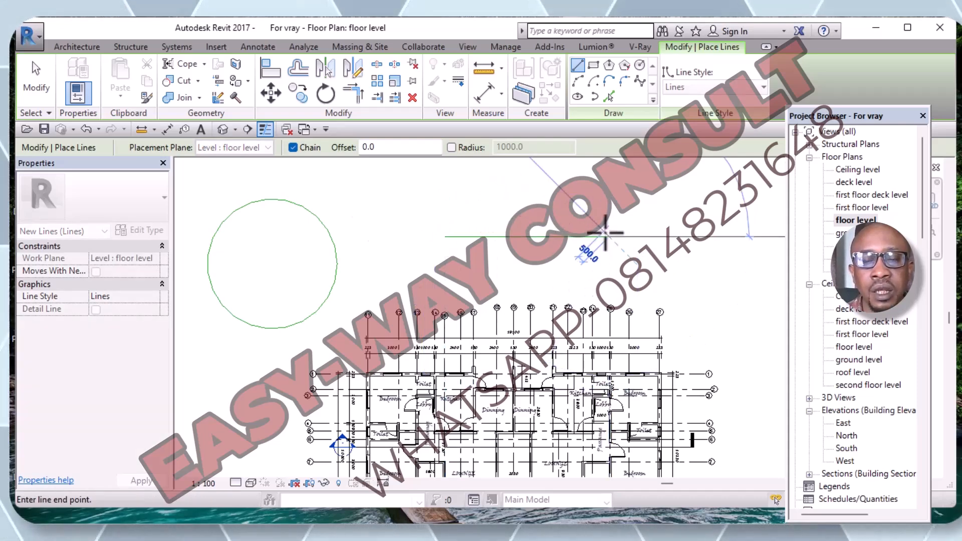
scroll(607, 234, "down", 3)
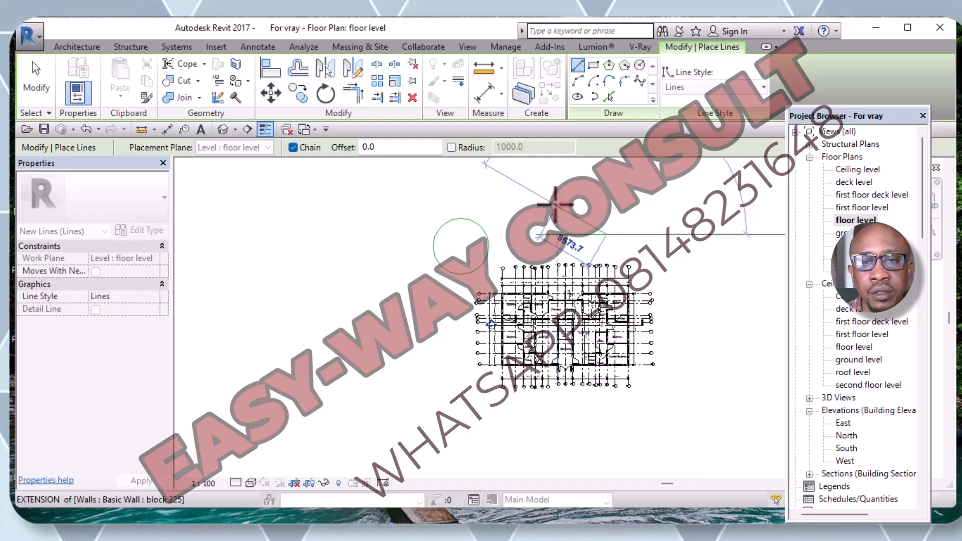
left_click(530, 201)
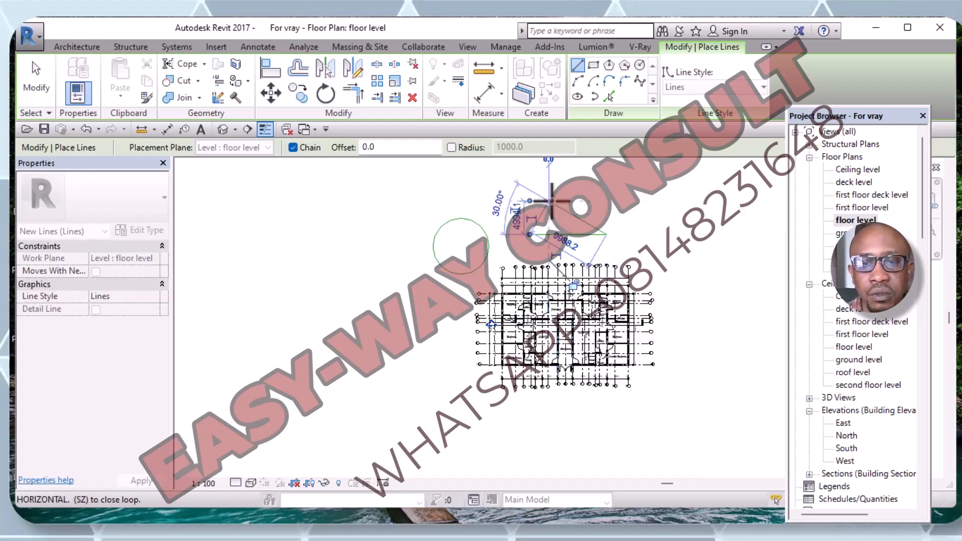
key("Escape")
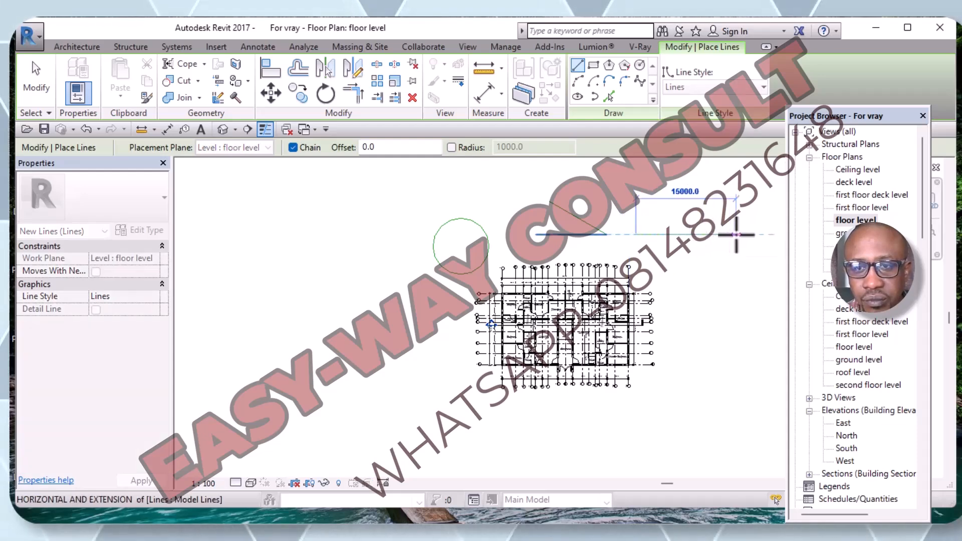
Draw a 15000 mm horizontal model line beside the angled lines and join its ends with a semicircular arc of 7500 mm radius.
left_click(735, 234)
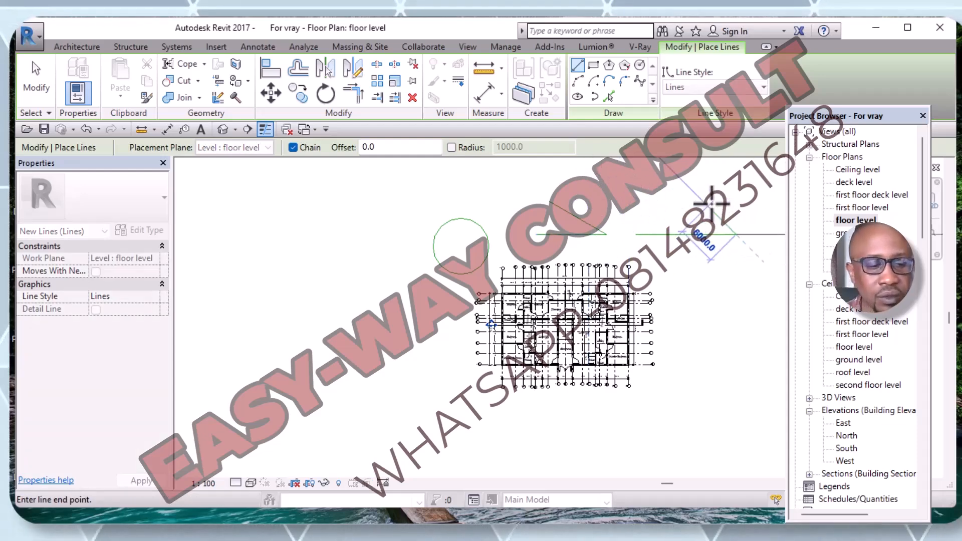
key("Escape")
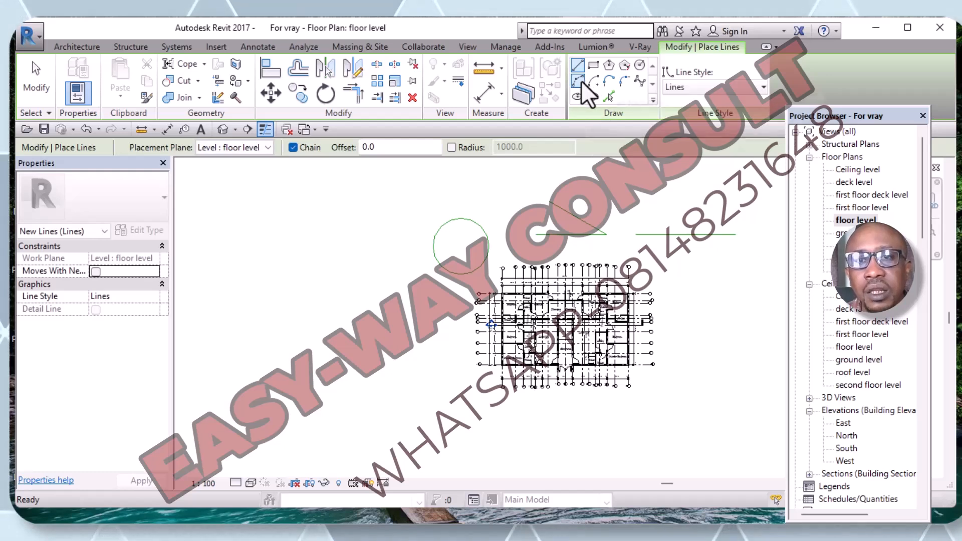
left_click(577, 80)
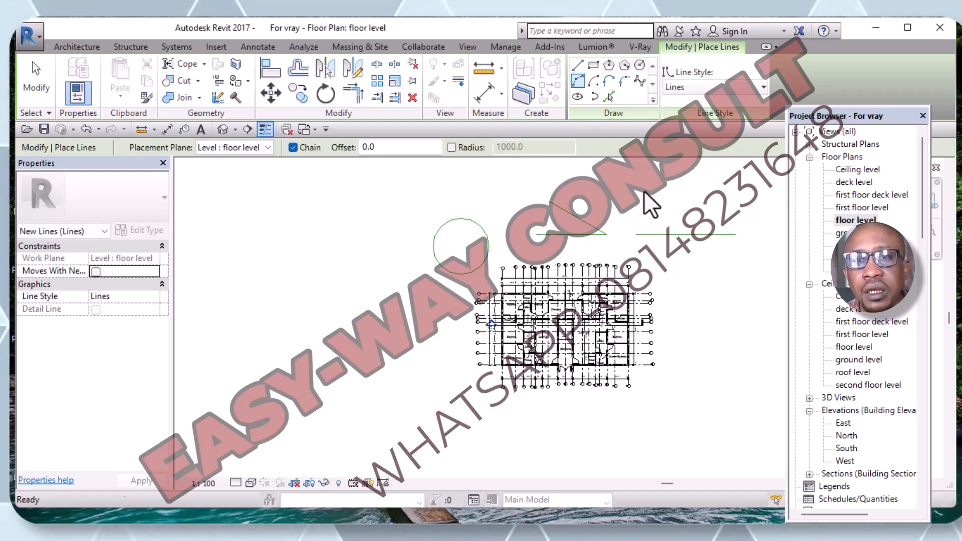
left_click(636, 233)
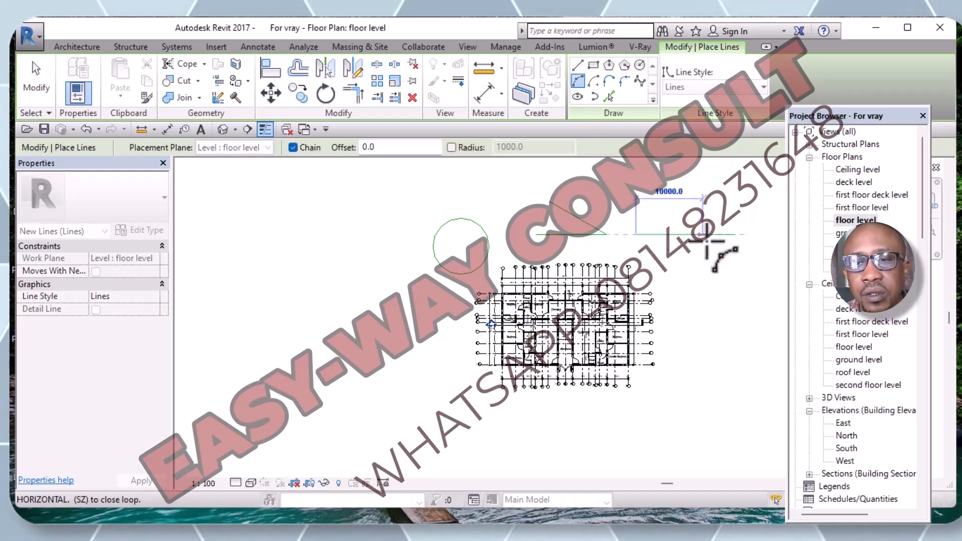
left_click(735, 233)
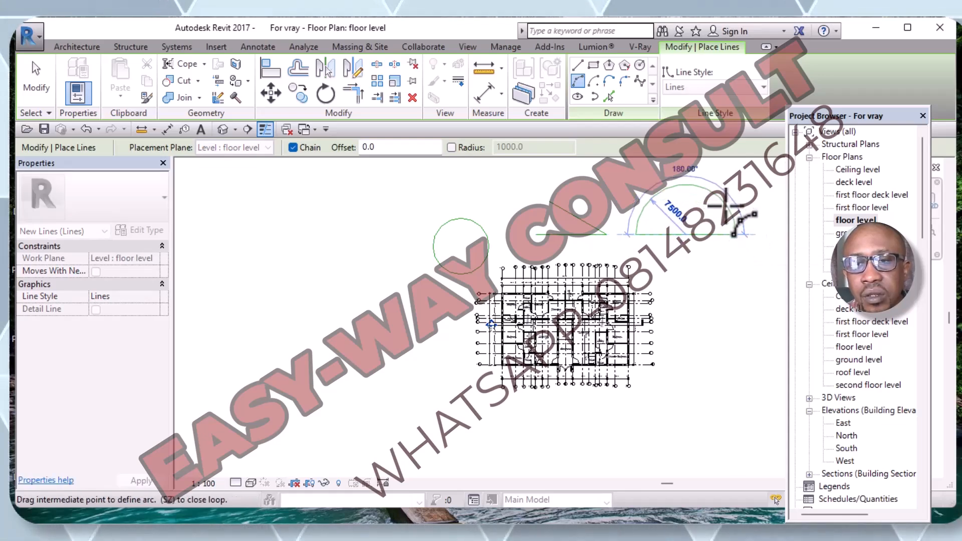
left_click(726, 205)
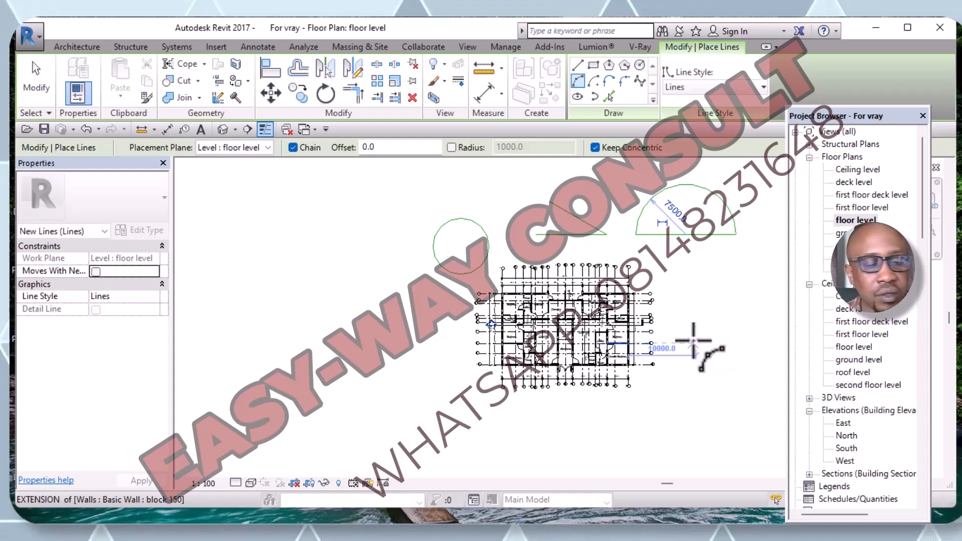
key("Escape")
key("Escape")
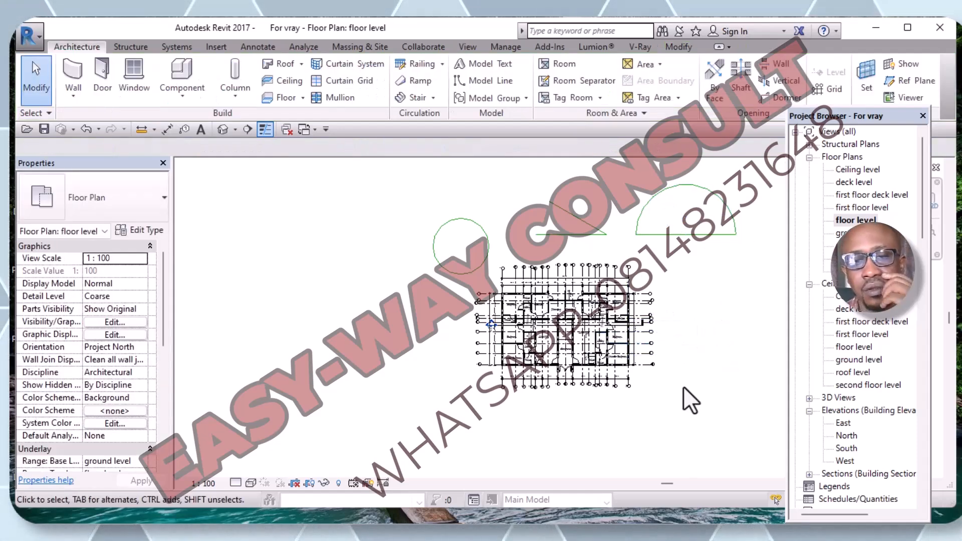
Delete the chained dimension string and the overall dimension along the upper side of the floor plan.
scroll(576, 274, "up", 6)
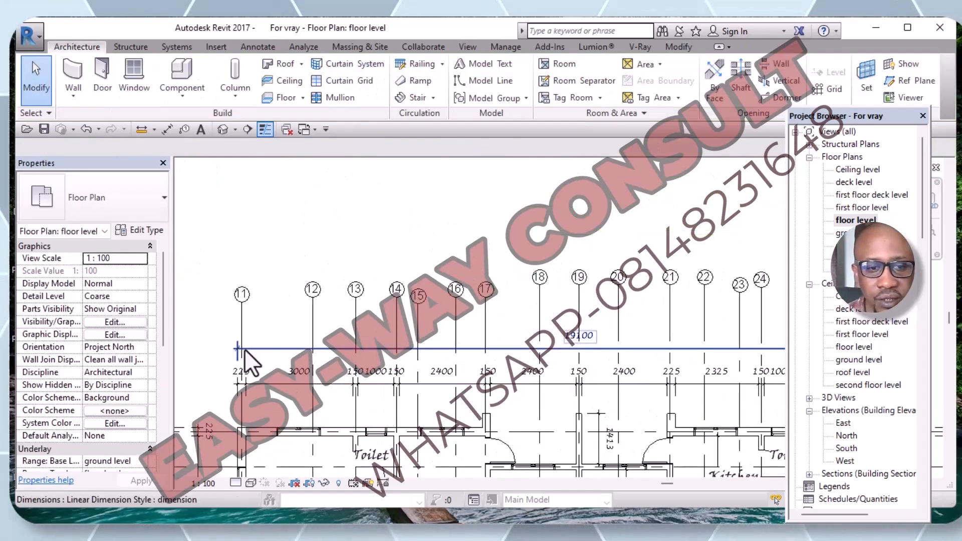
scroll(280, 363, "down", 2)
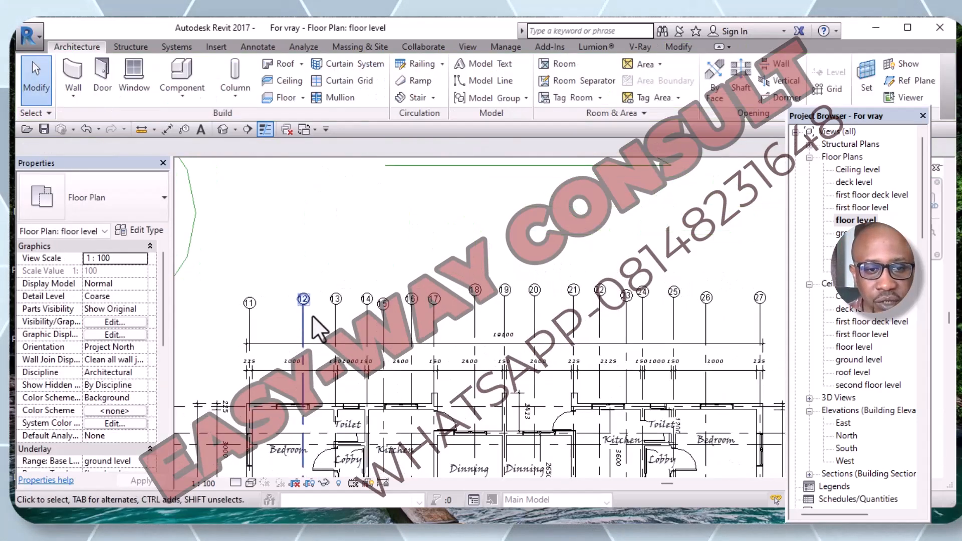
left_click(279, 375)
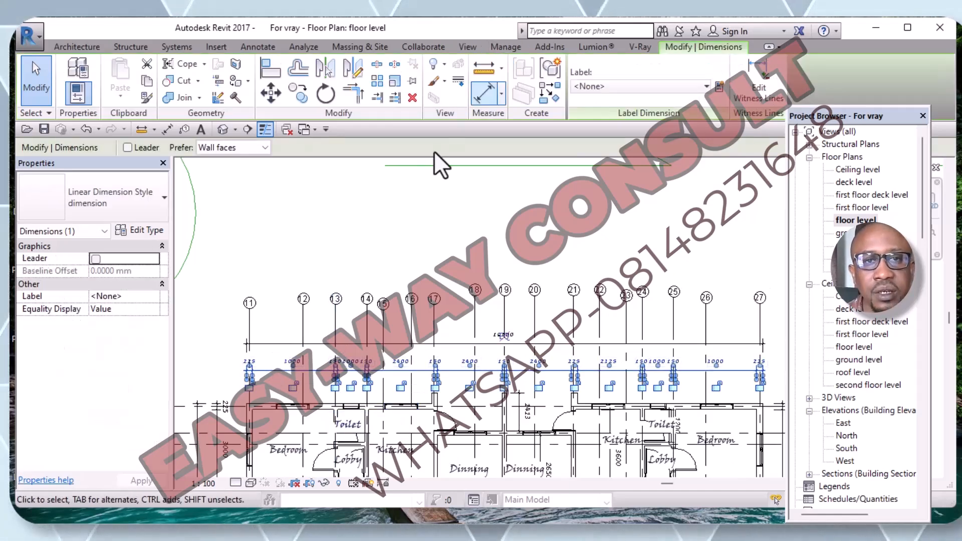
left_click(413, 97)
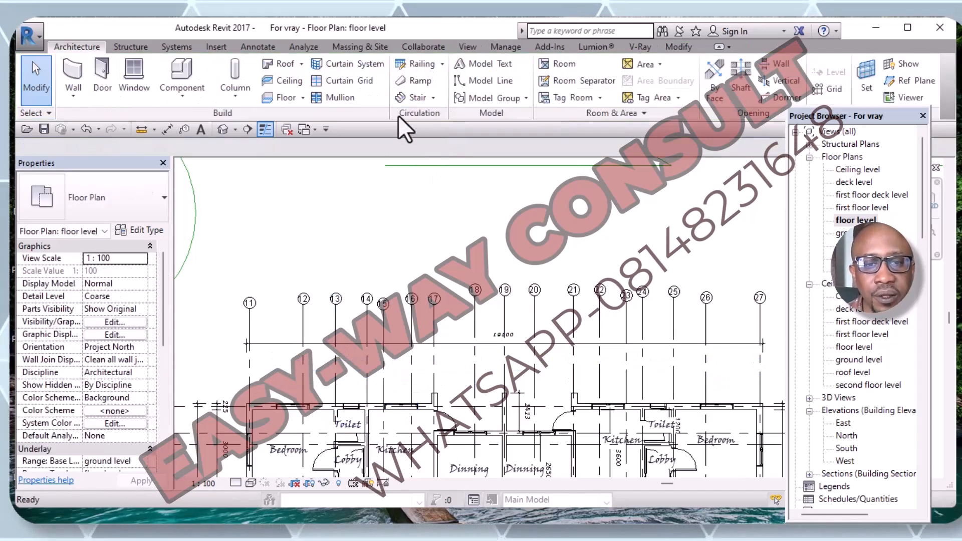
left_click(266, 346)
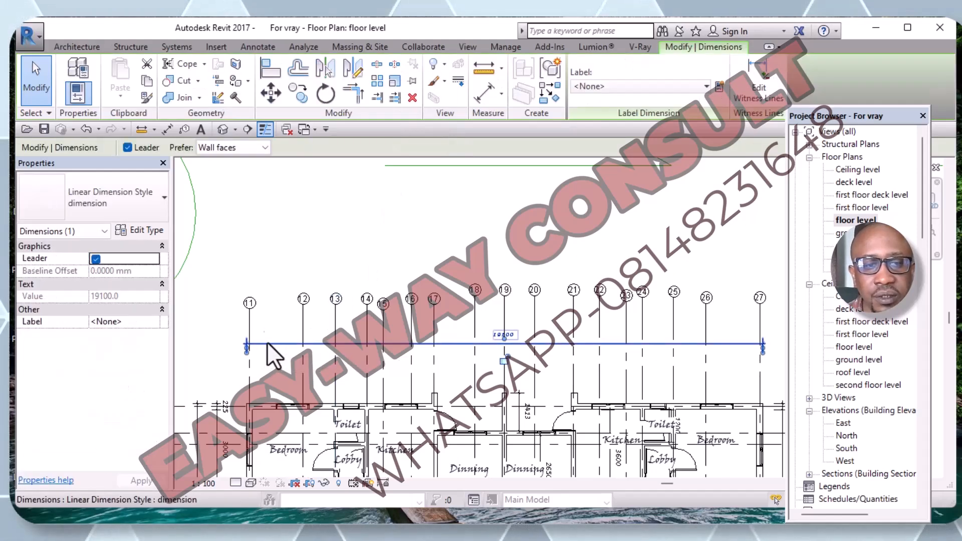
left_click(412, 97)
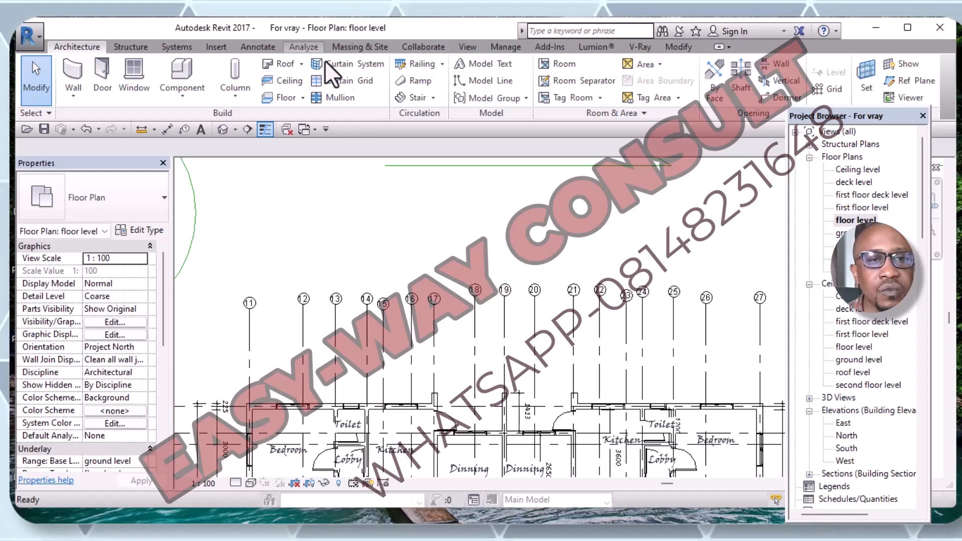
Start a new dimension with Create Similar from the 225 mm wall dimension beside the floor plan's upper-right corner.
scroll(317, 55, "down", 1)
scroll(420, 347, "down", 3)
middle_click_drag(509, 340, 447, 208)
scroll(446, 208, "up", 1)
scroll(618, 273, "up", 3)
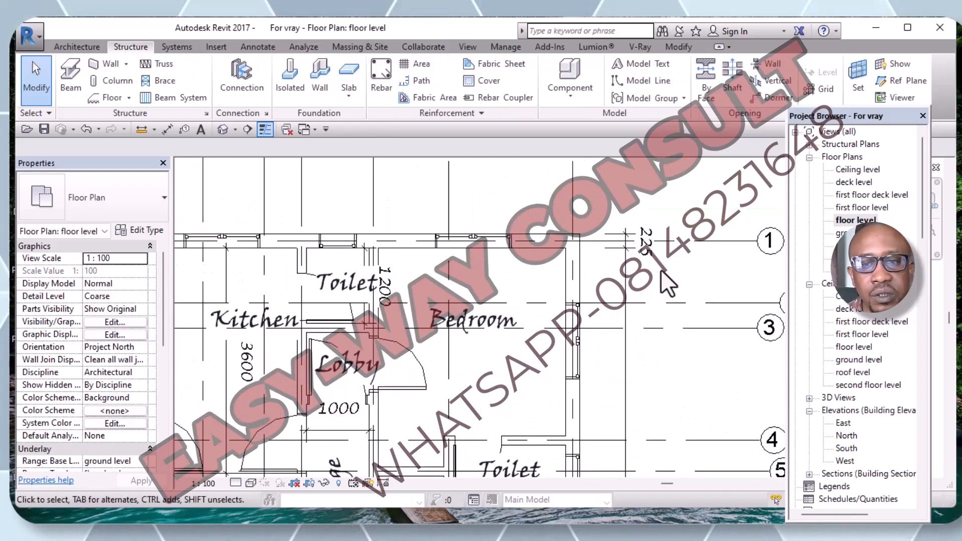
left_click(627, 285)
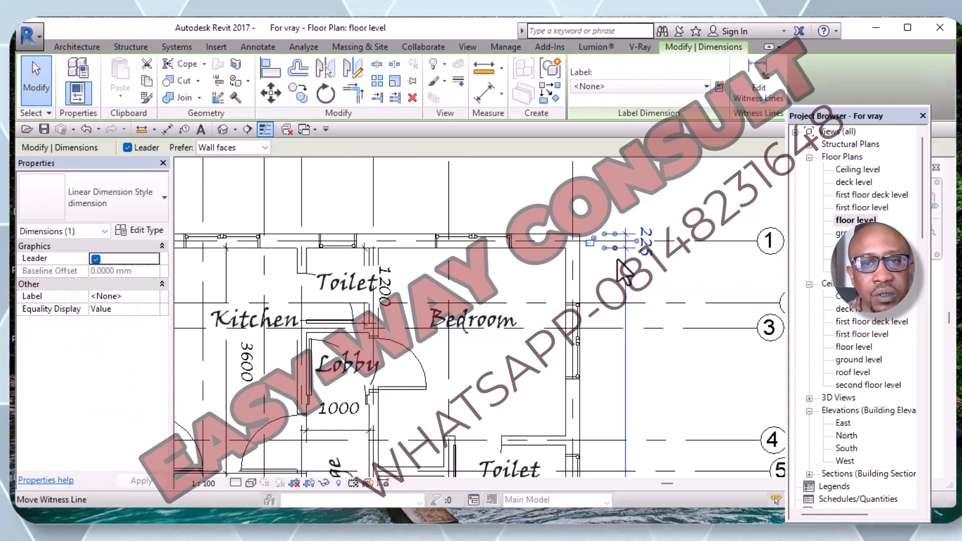
right_click(623, 280)
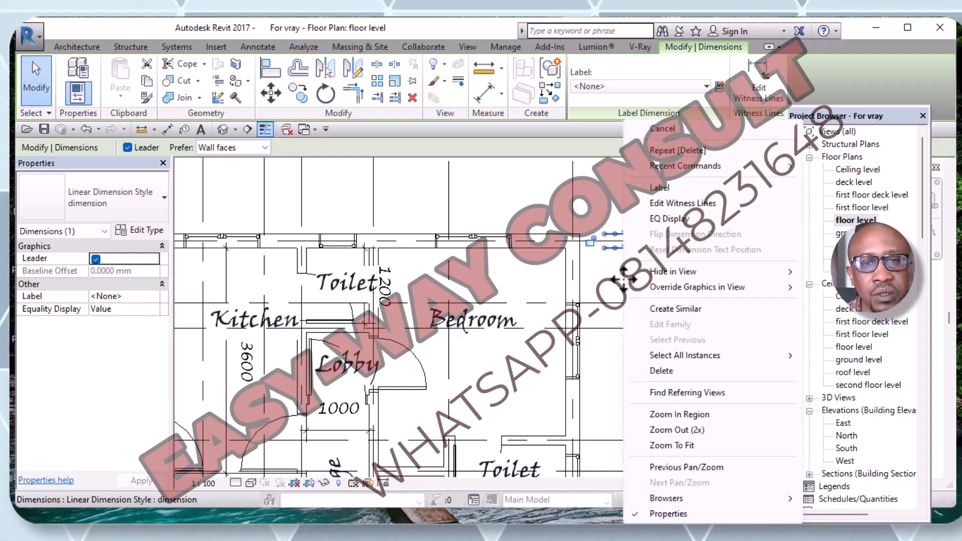
left_click(691, 311)
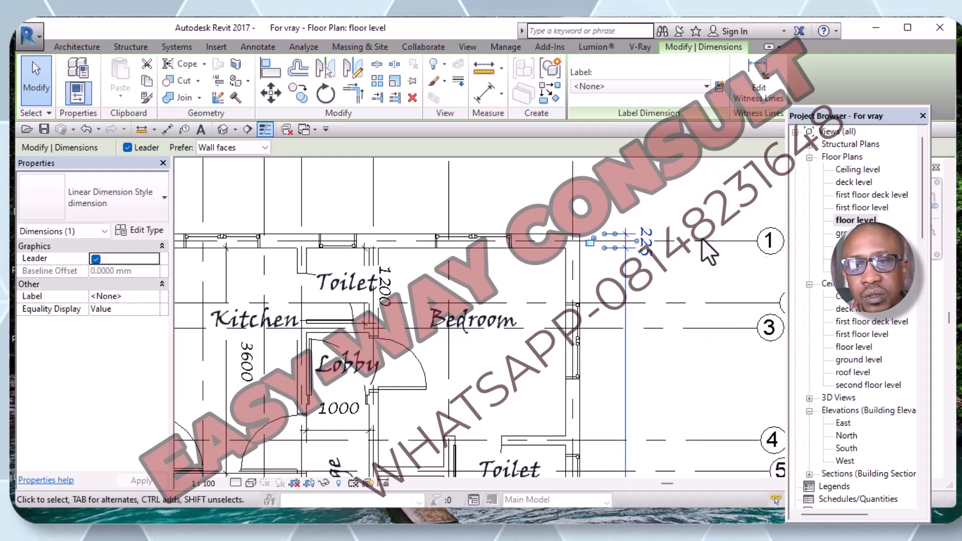
right_click(626, 279)
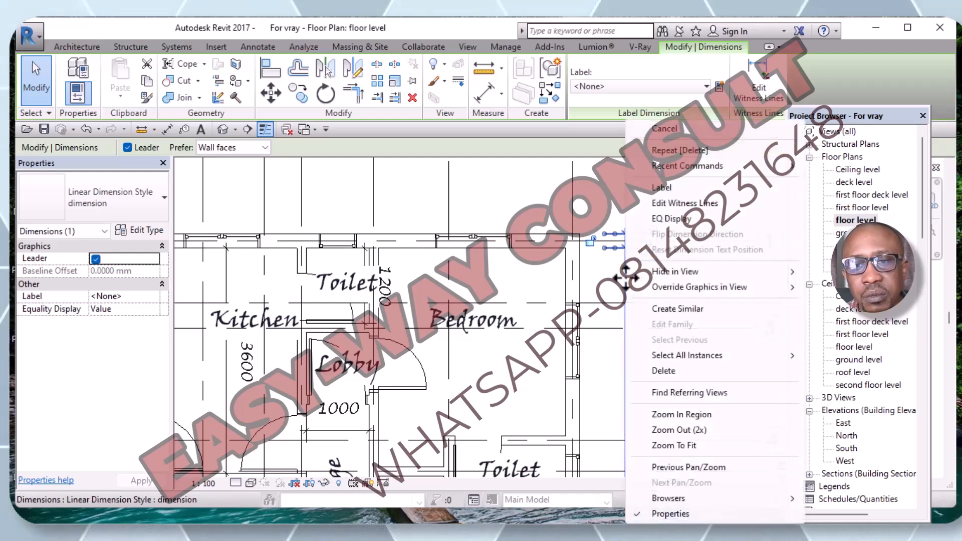
left_click(678, 308)
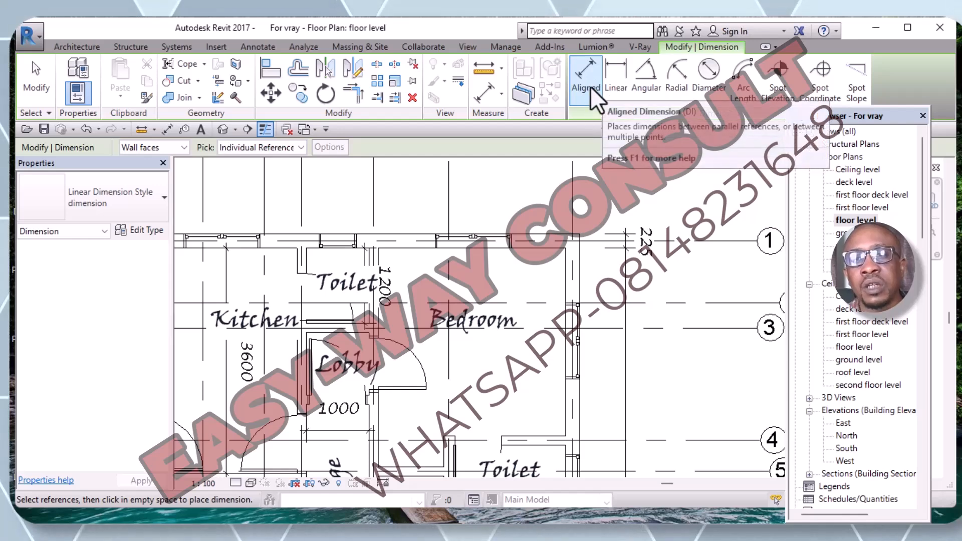
left_click(617, 96)
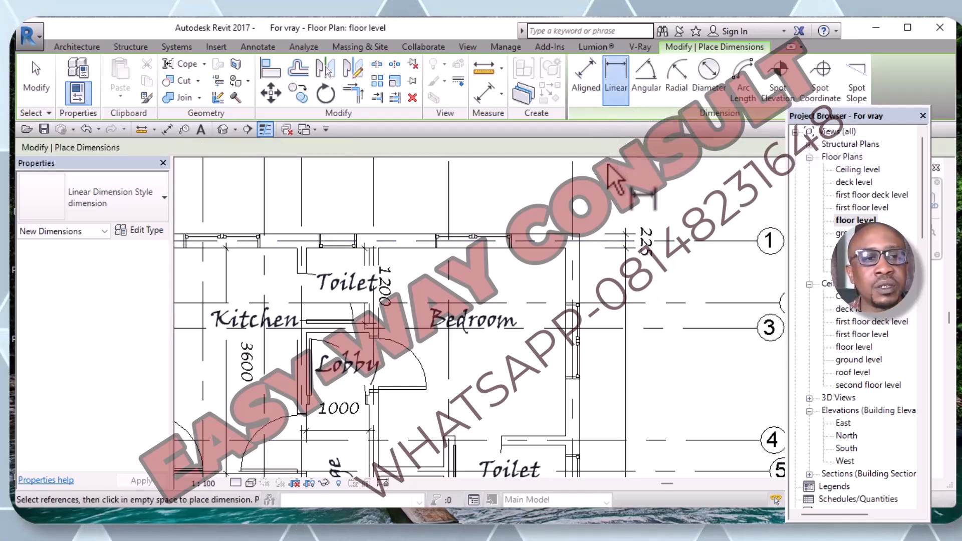
scroll(673, 260, "down", 3)
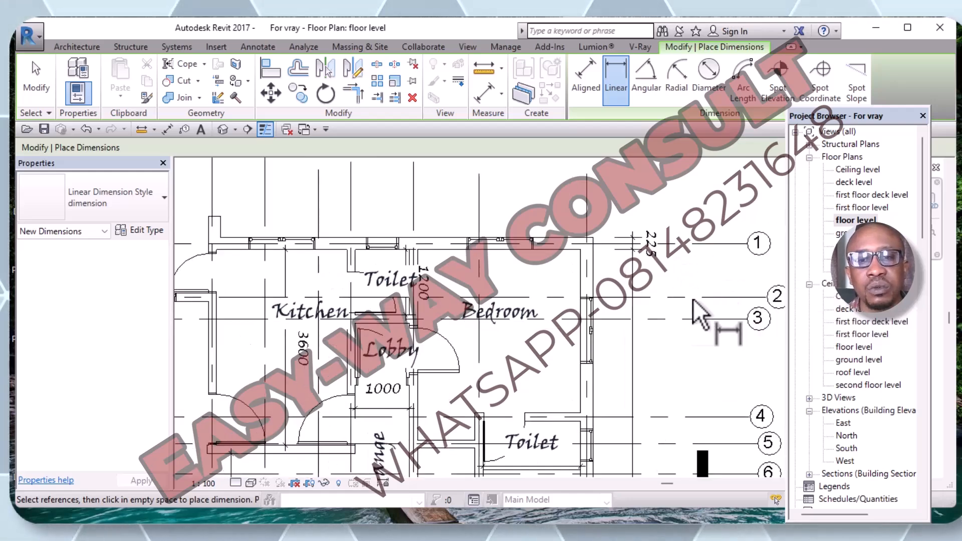
scroll(702, 320, "down", 1)
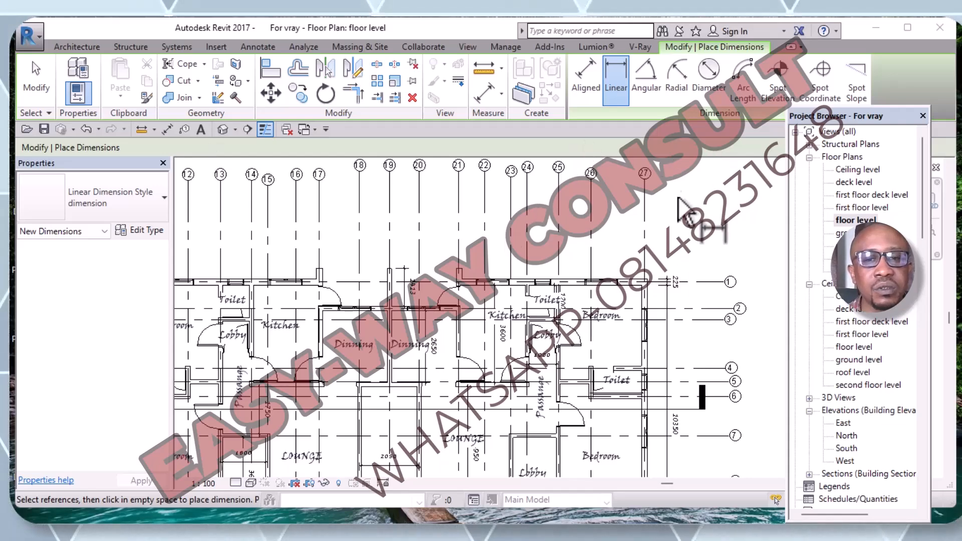
scroll(687, 300, "down", 2)
scroll(275, 296, "up", 5)
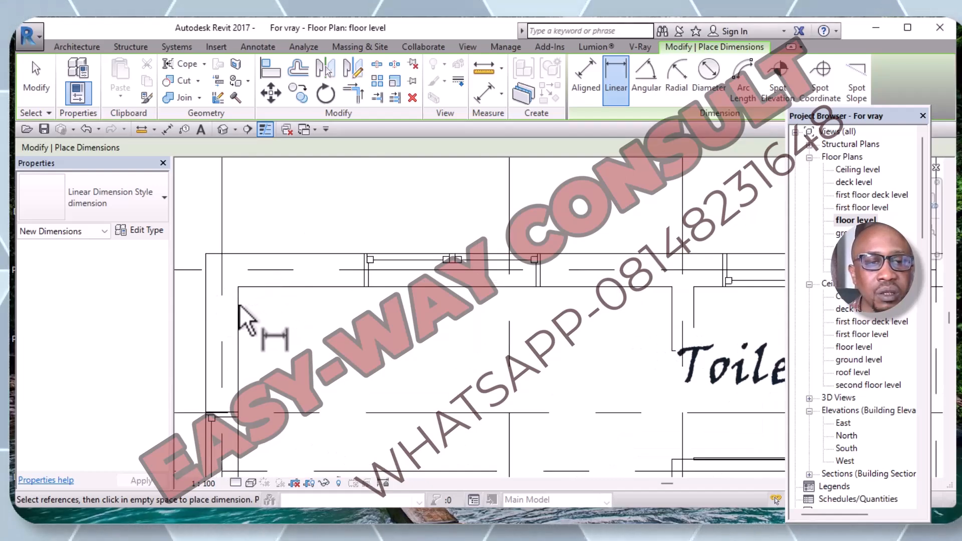
scroll(264, 309, "down", 2)
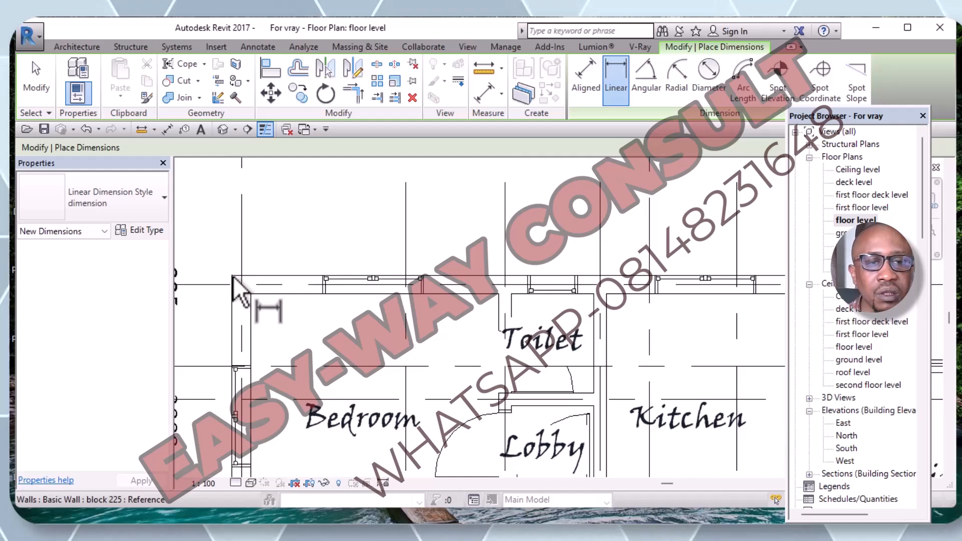
left_click(233, 279)
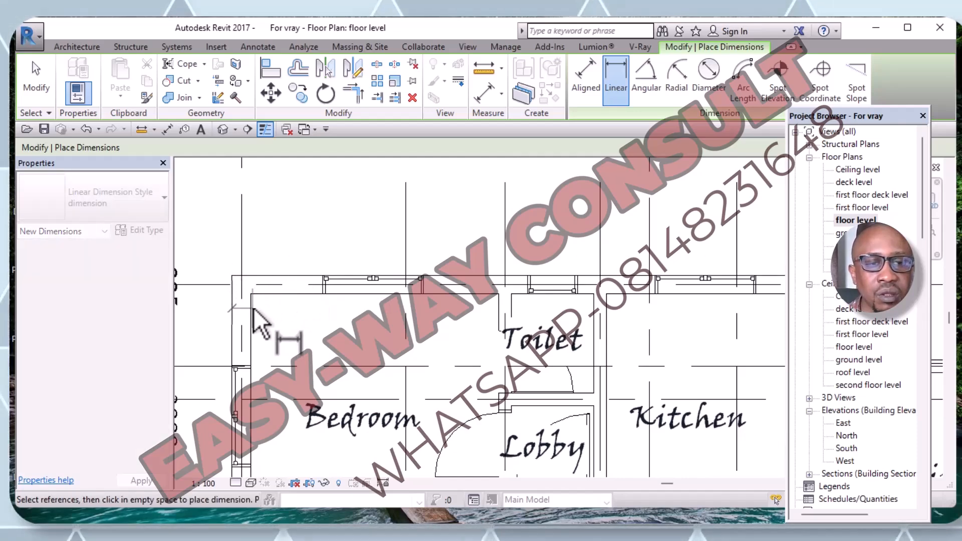
key("Escape")
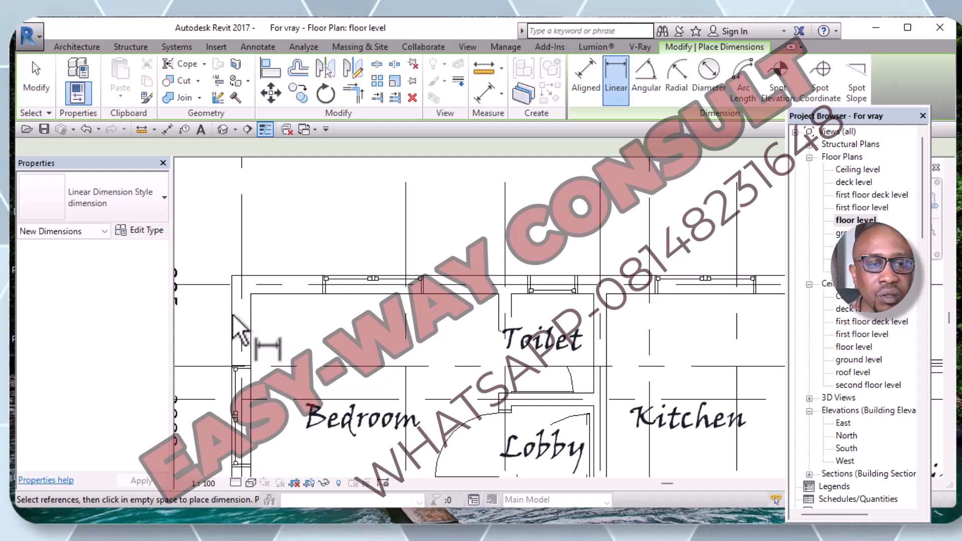
left_click(233, 277)
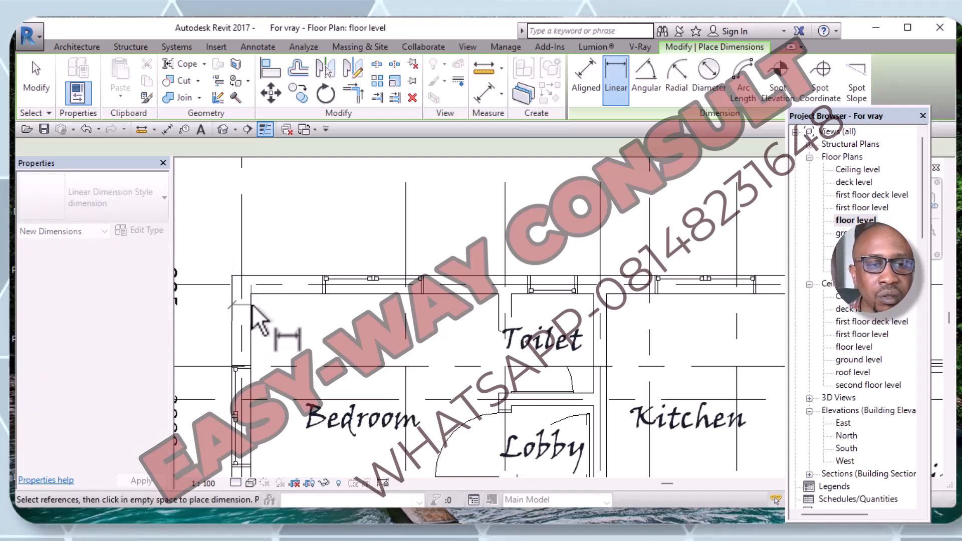
key("Escape")
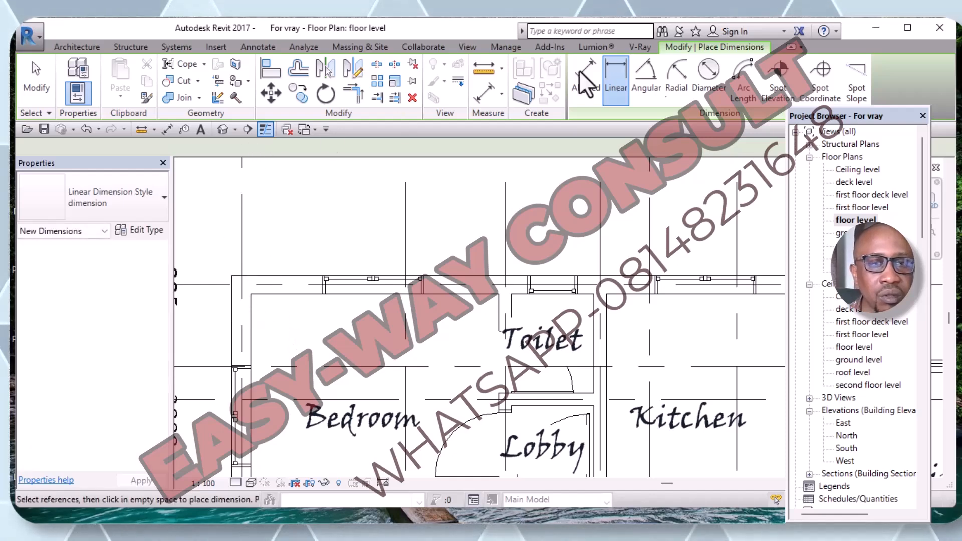
Try to place an aligned dimension across the outer wall's thickness at the floor plan's upper-left corner.
left_click(584, 86)
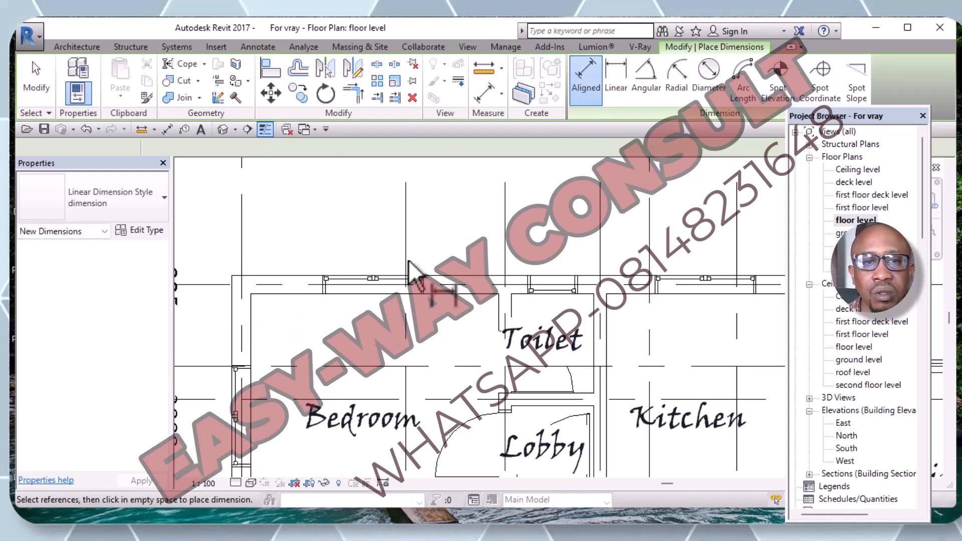
left_click(232, 318)
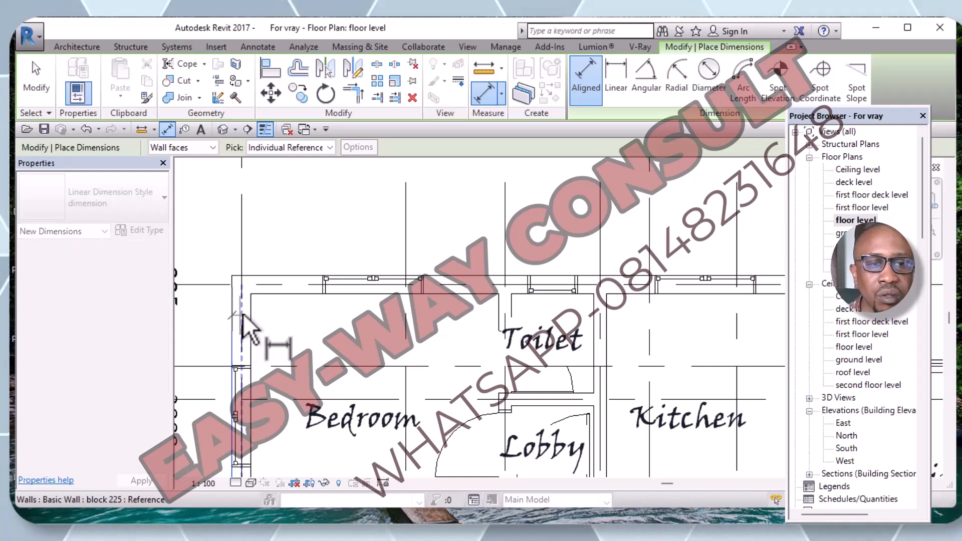
left_click(251, 316)
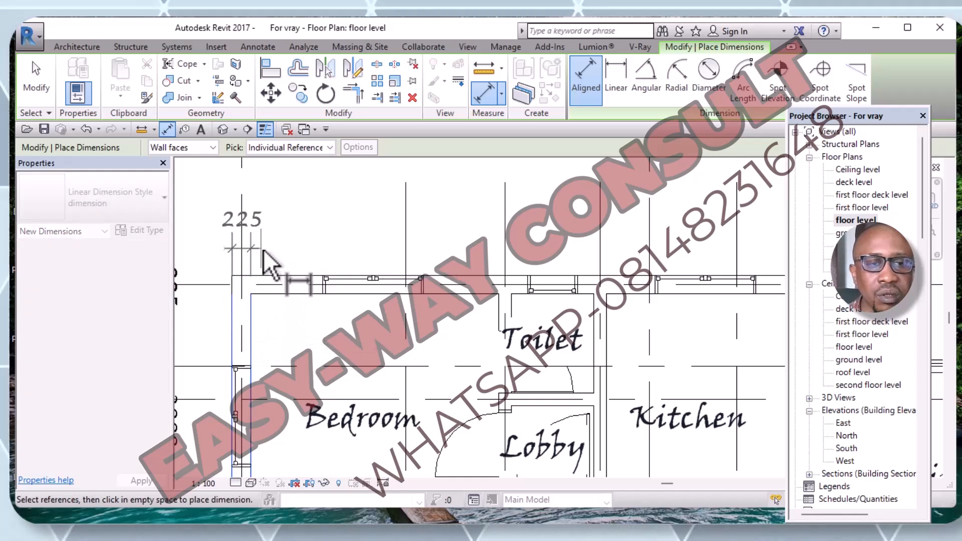
left_click(263, 265)
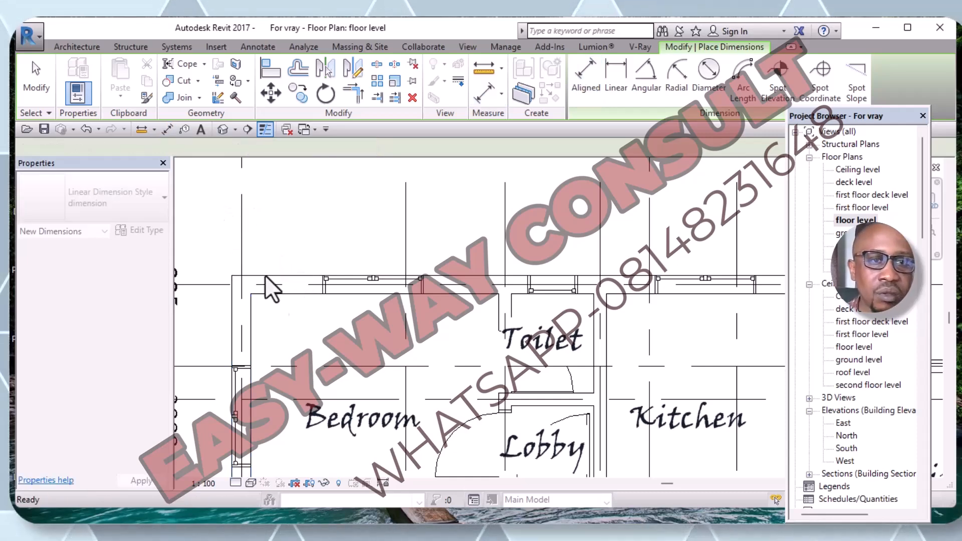
Place a linear dimension between the endpoints of the angled shape's horizontal model line, just below the line.
scroll(275, 338, "down", 3)
scroll(420, 291, "down", 4)
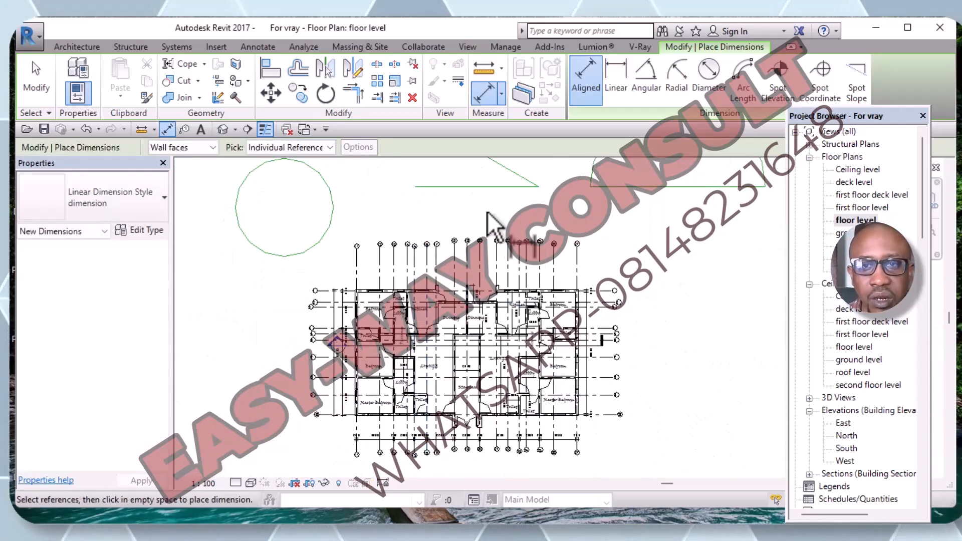
left_click(613, 80)
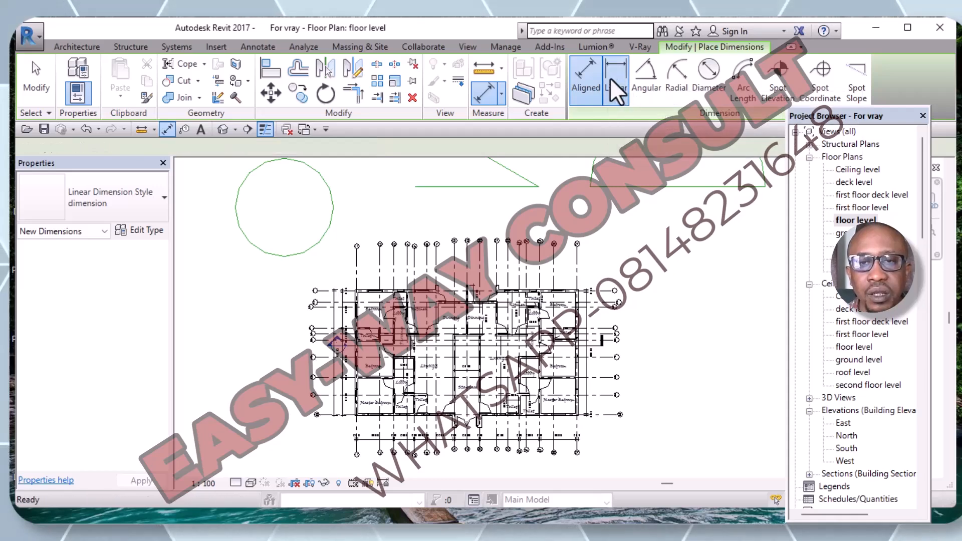
left_click(415, 186)
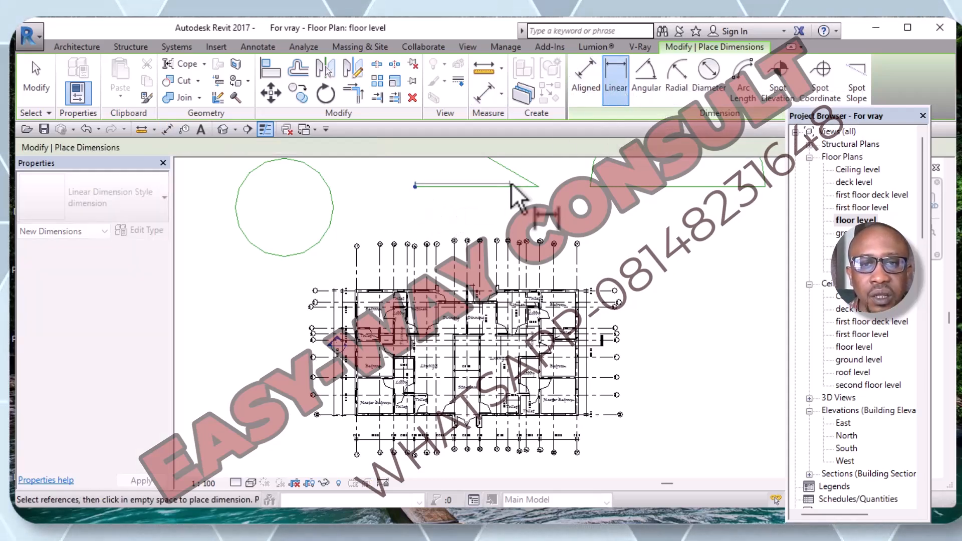
left_click(539, 187)
left_click(526, 206)
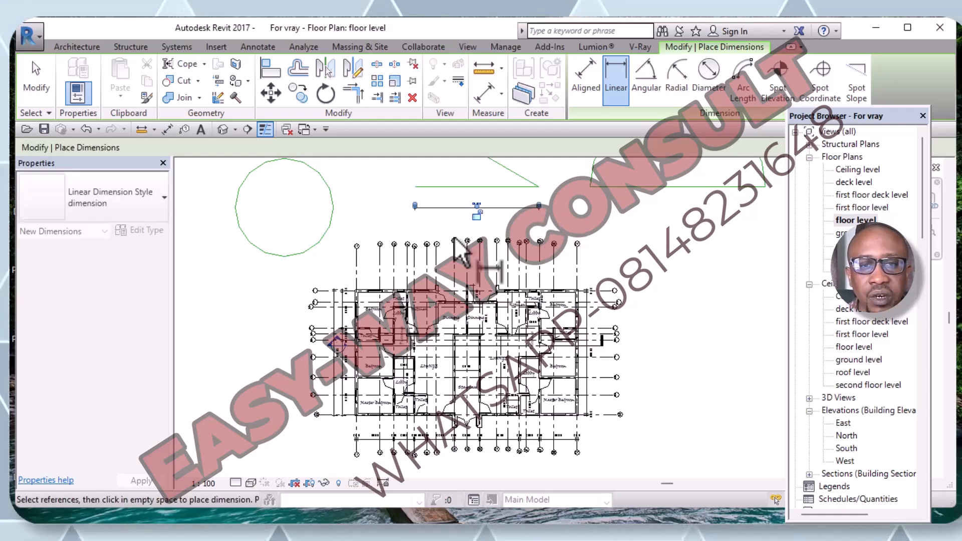
scroll(479, 207, "up", 3)
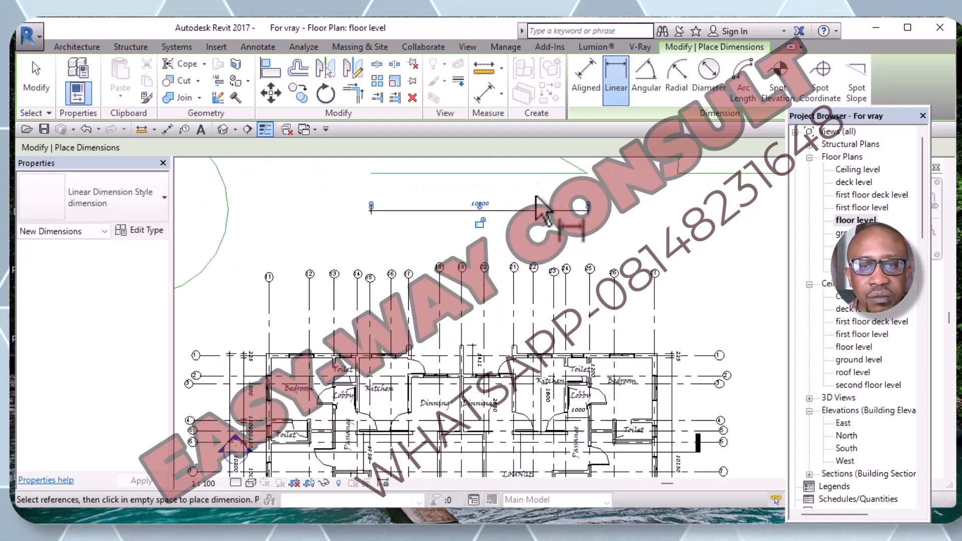
scroll(495, 215, "up", 2)
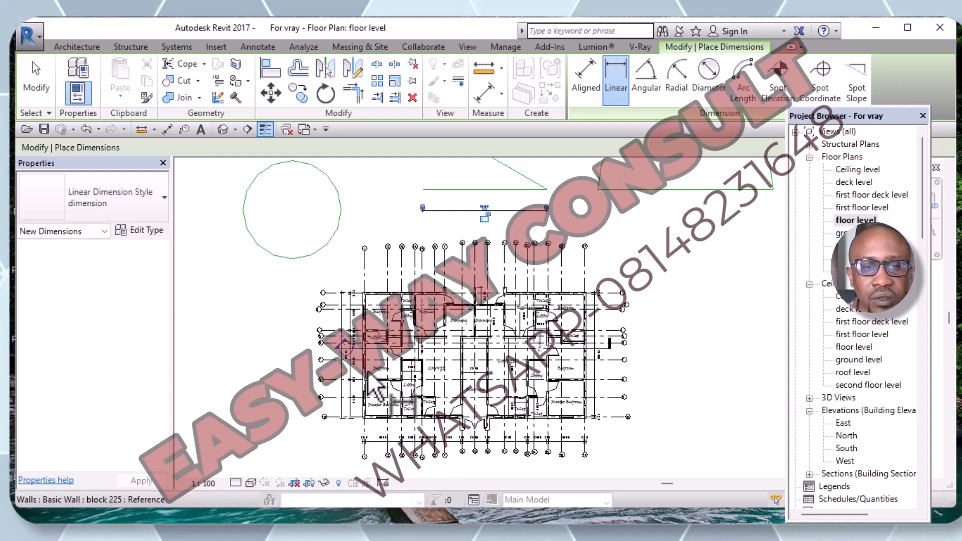
Place an overall linear dimension above the floor plan between the outer corners of its upper wall.
scroll(331, 373, "up", 4)
scroll(324, 359, "up", 2)
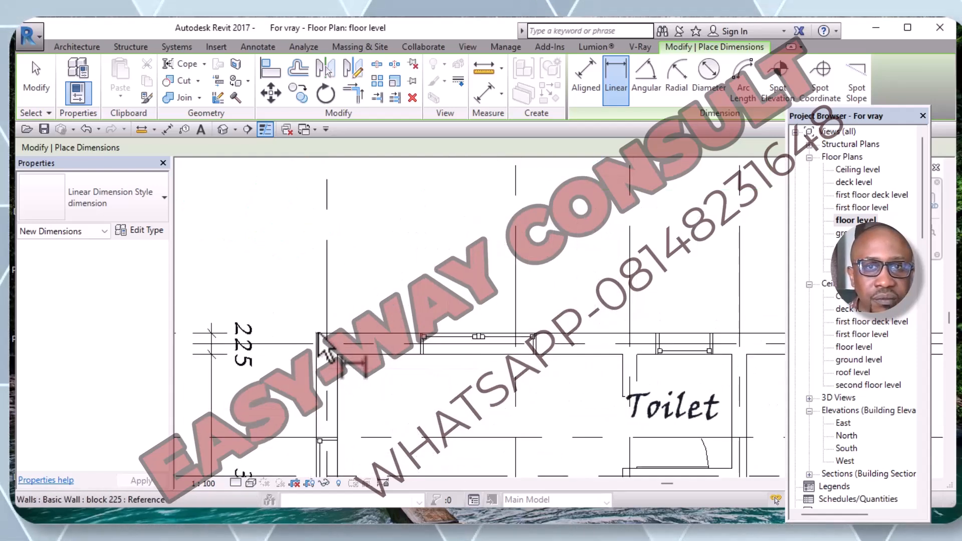
left_click(323, 346)
scroll(474, 308, "down", 10)
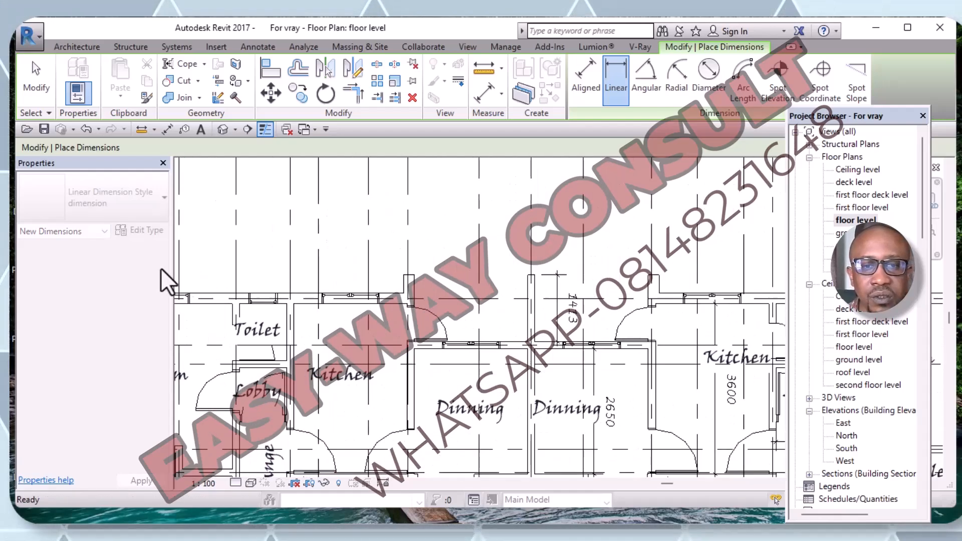
scroll(453, 308, "up", 10)
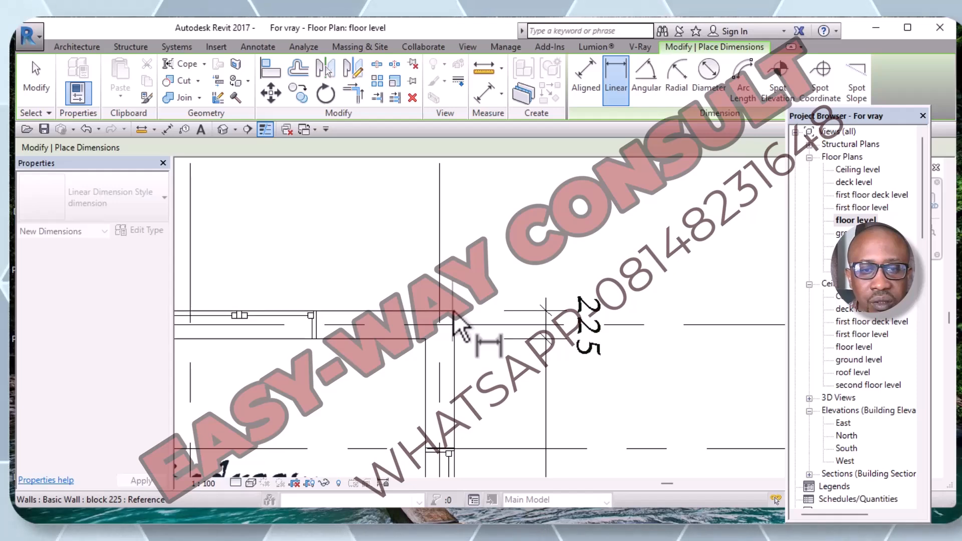
scroll(411, 259, "down", 3)
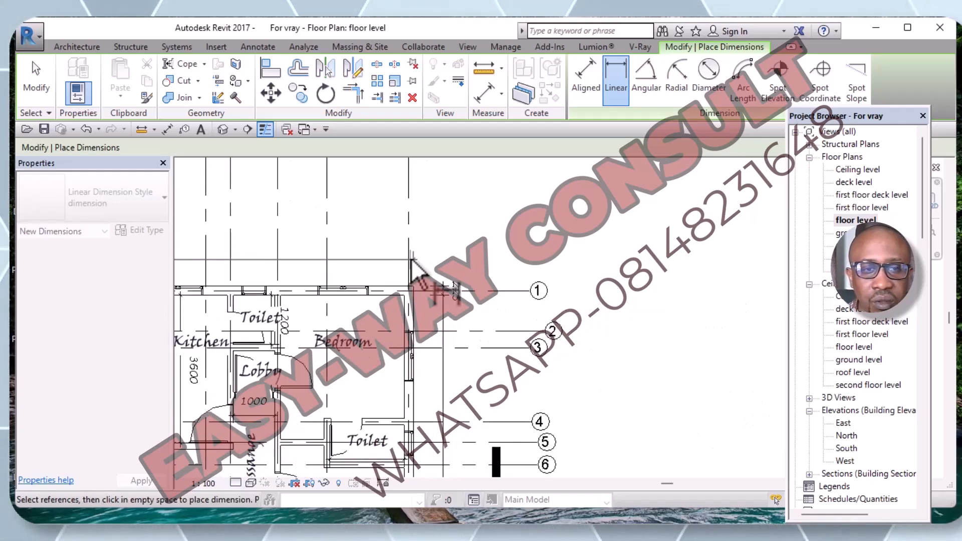
left_click(245, 254)
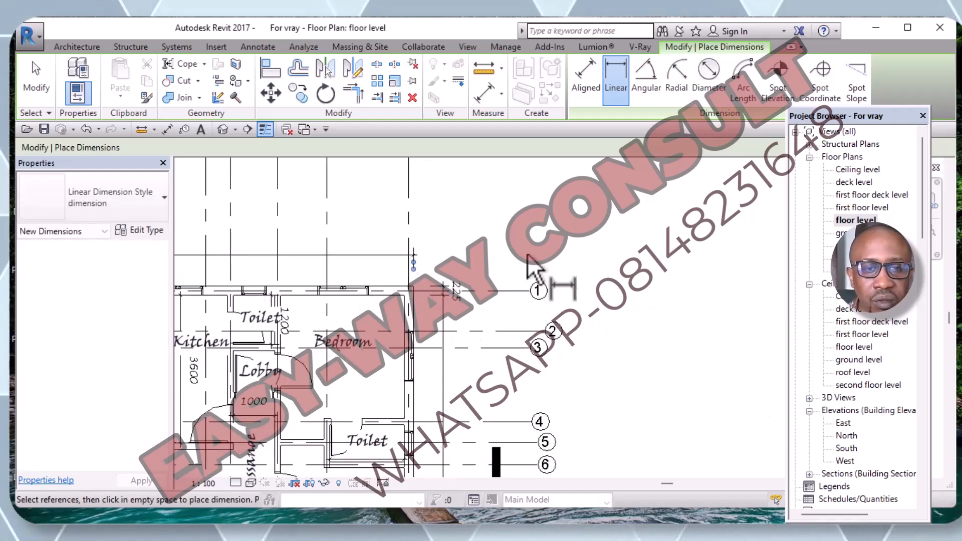
scroll(561, 256, "down", 3)
middle_click_drag(564, 259, 725, 287)
scroll(417, 266, "up", 4)
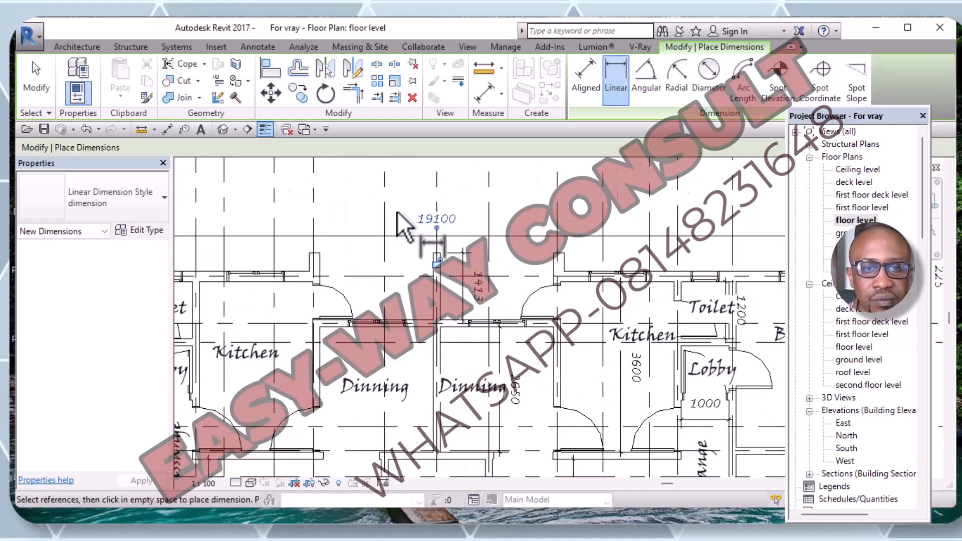
scroll(368, 276, "down", 4)
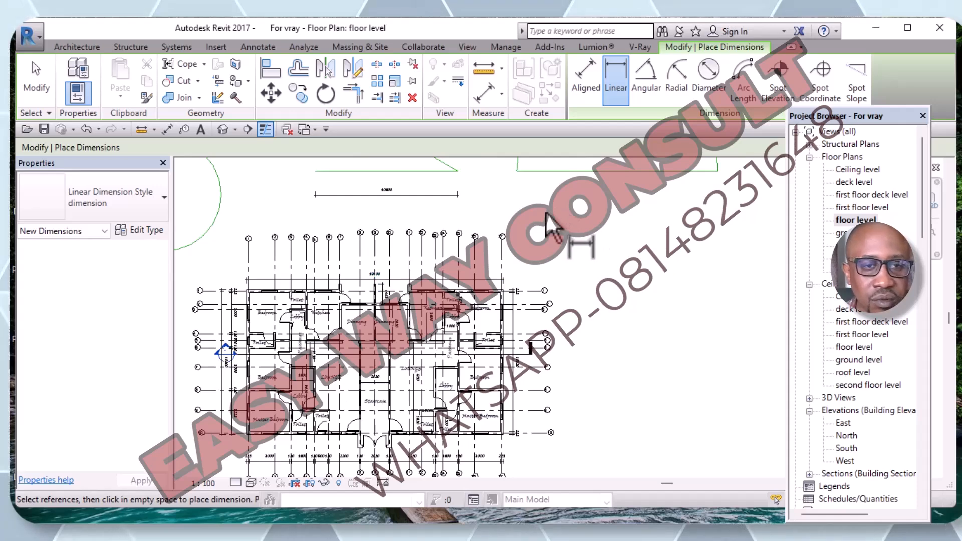
Delete the overall linear dimension along the upper side of the floor plan.
key("Escape")
key("Escape")
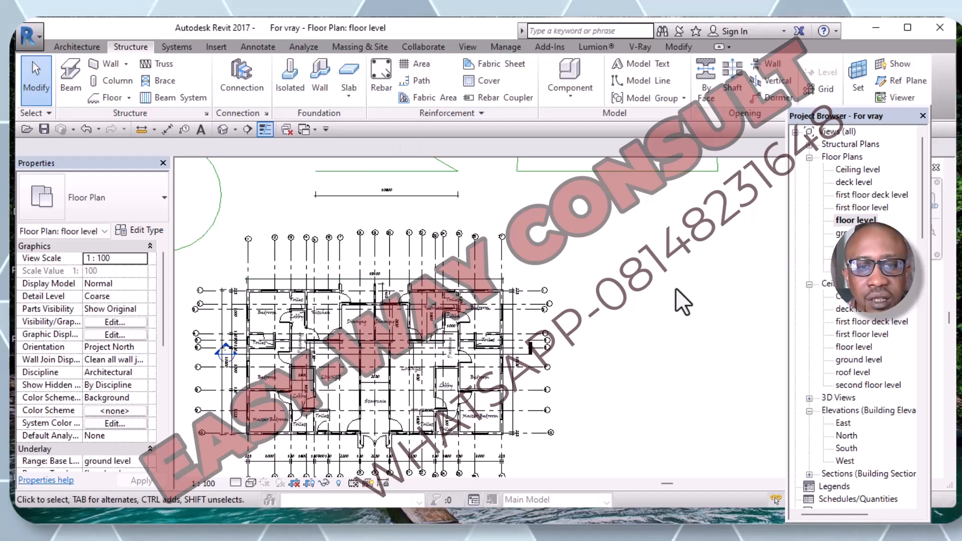
left_click(495, 279)
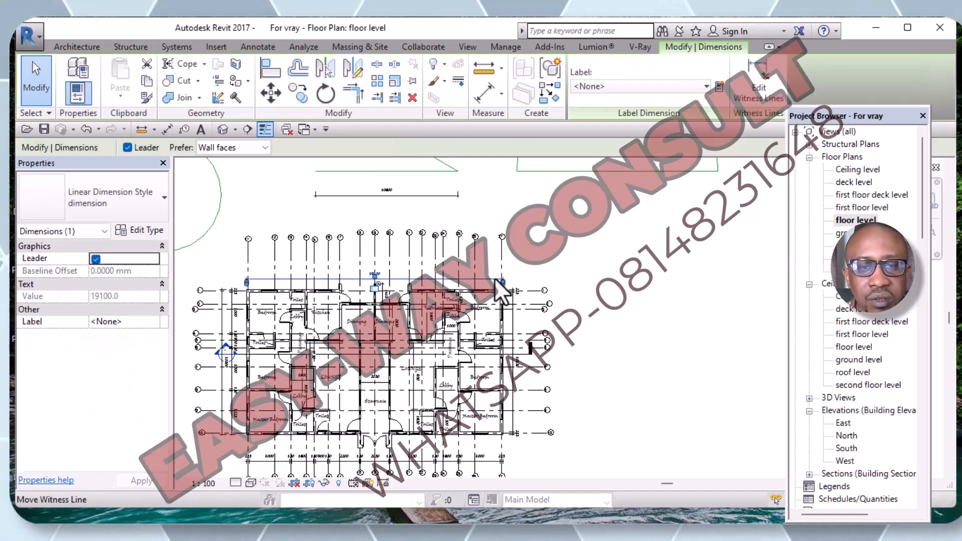
left_click(411, 98)
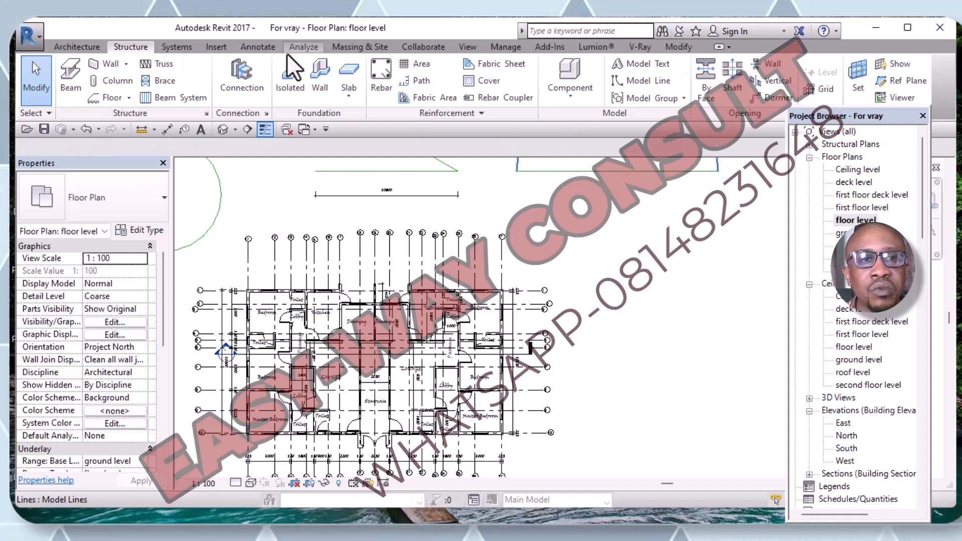
Try to place an aligned dimension between the outer and inner faces of the left outer wall, above the plan's upper-left corner.
left_click(256, 46)
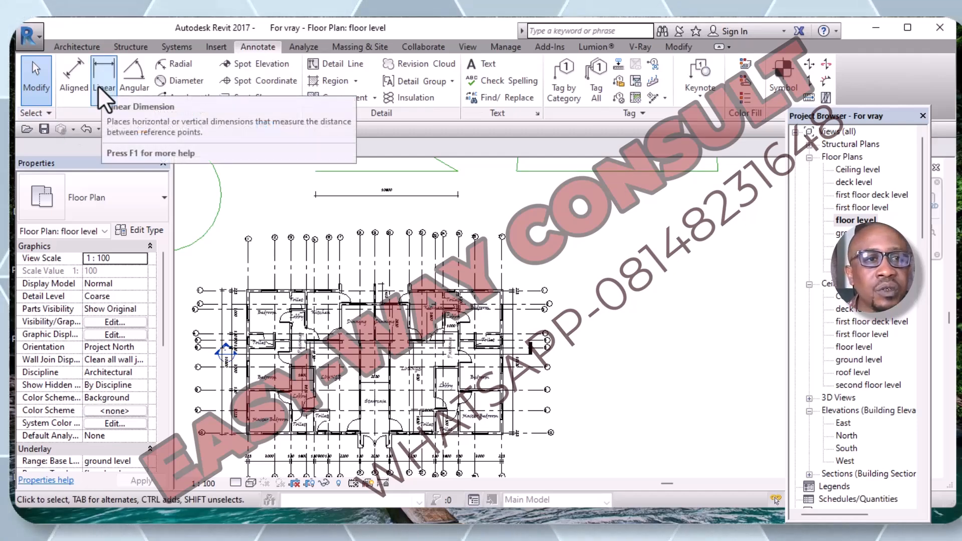
left_click(73, 88)
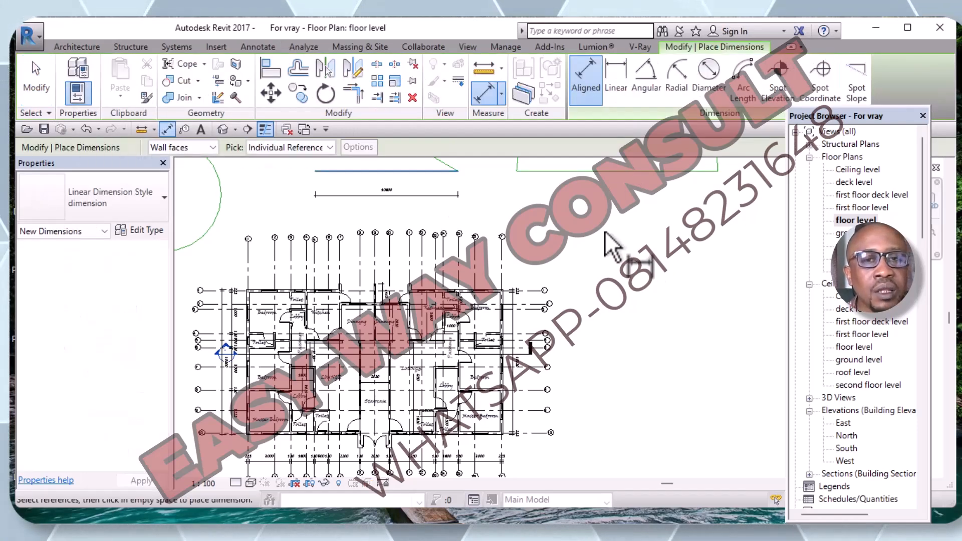
scroll(280, 280, "up", 1)
scroll(279, 280, "up", 5)
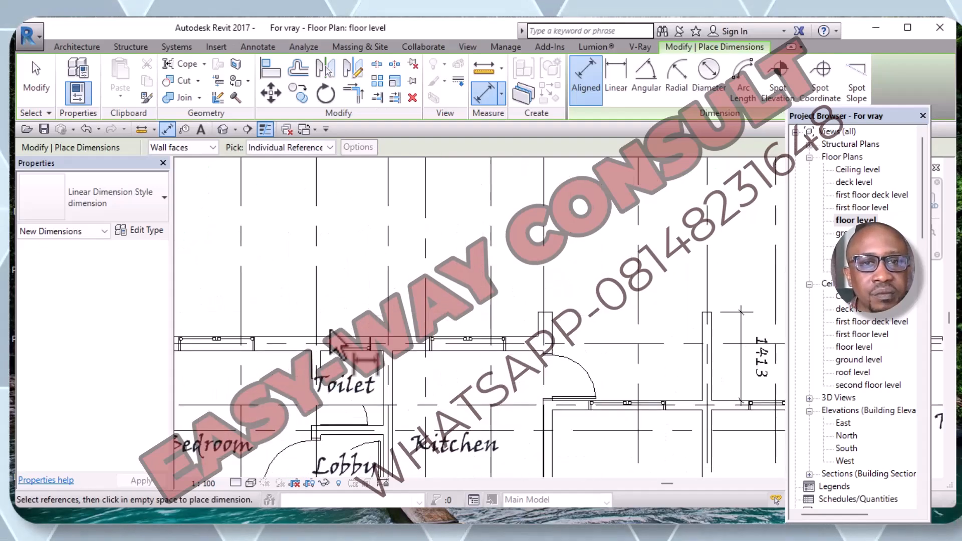
middle_click_drag(498, 354, 752, 275)
scroll(511, 329, "up", 1)
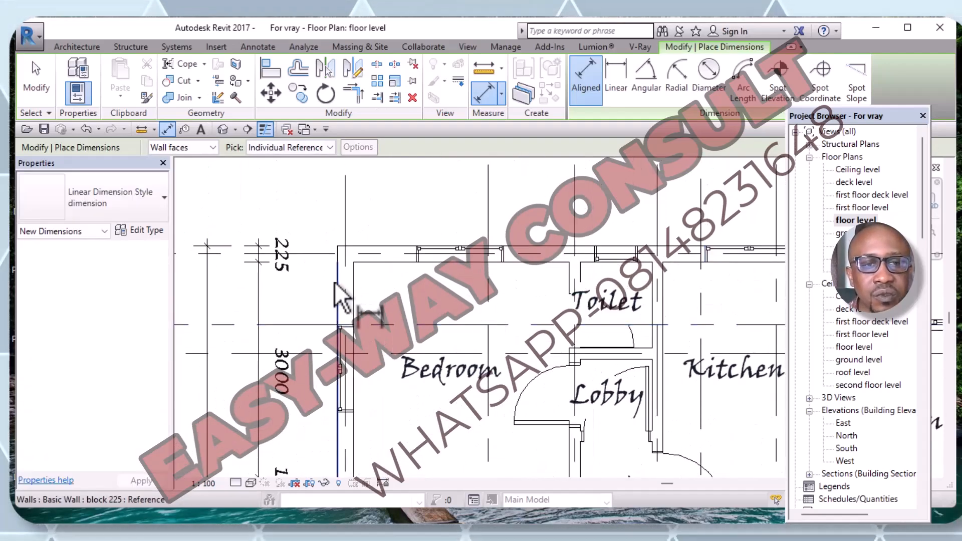
left_click(339, 289)
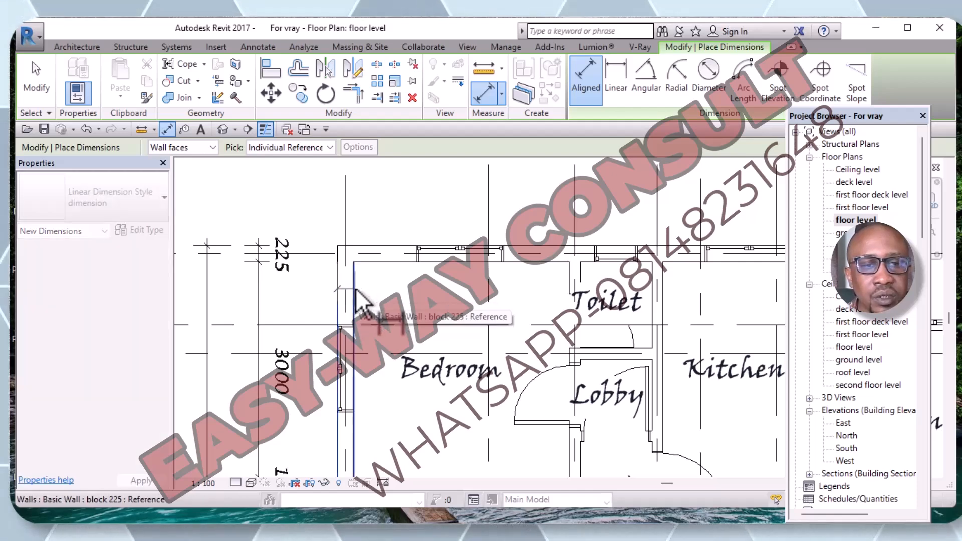
left_click(355, 291)
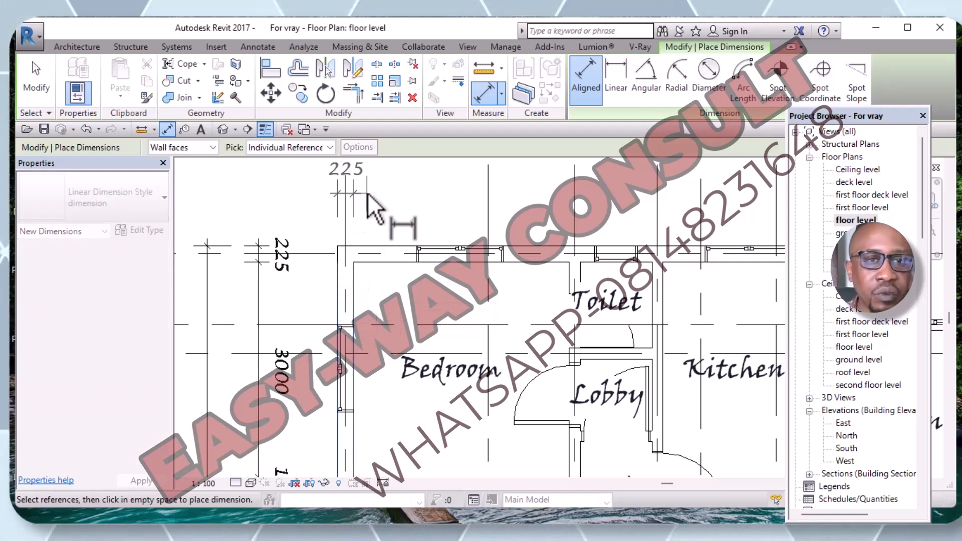
key("Escape")
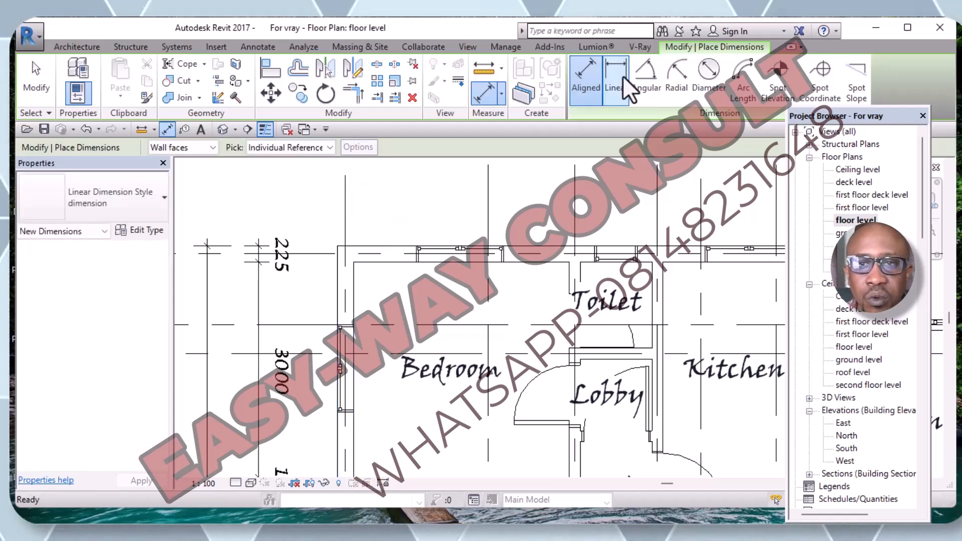
Try to place a linear dimension between the outer and inner corner points of the plan's upper-left wall corner.
left_click(615, 80)
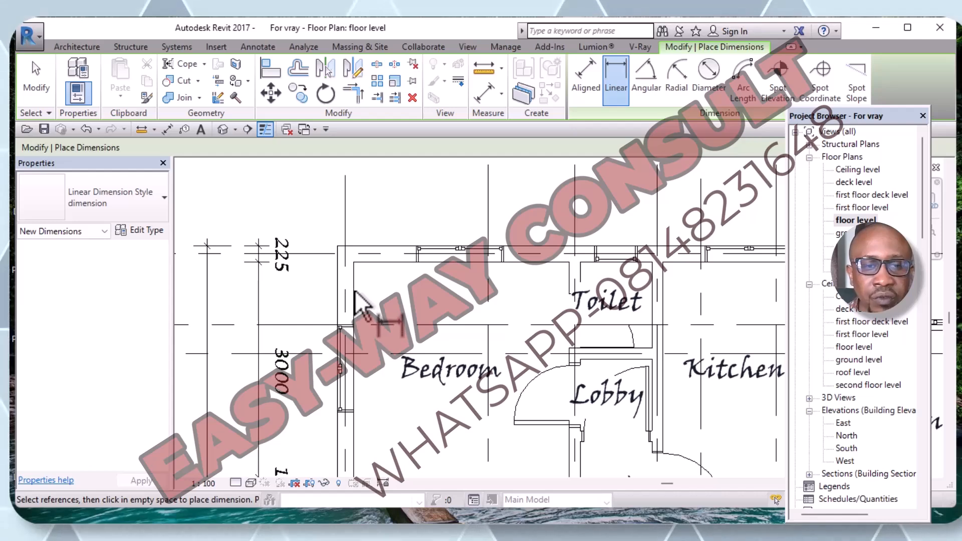
left_click(339, 248)
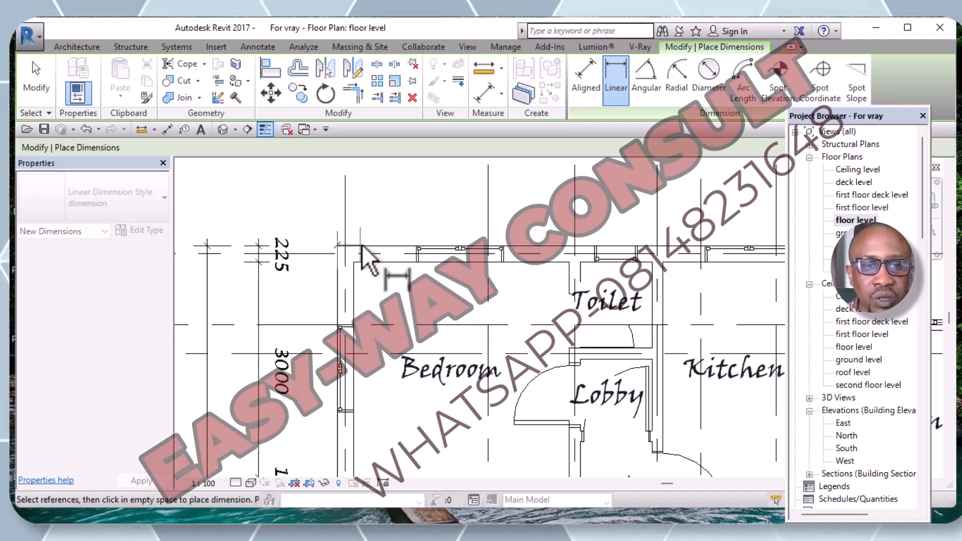
scroll(361, 247, "down", 2)
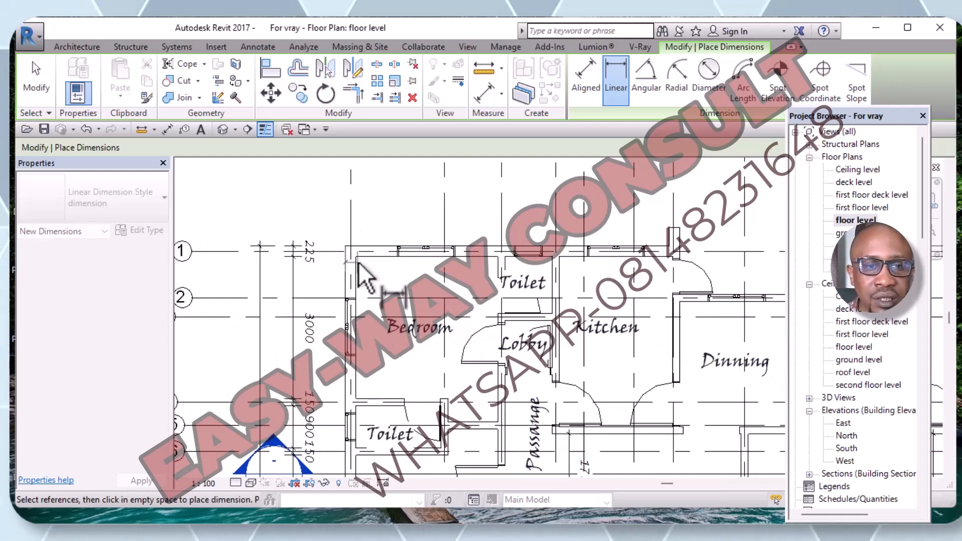
scroll(356, 266, "up", 3)
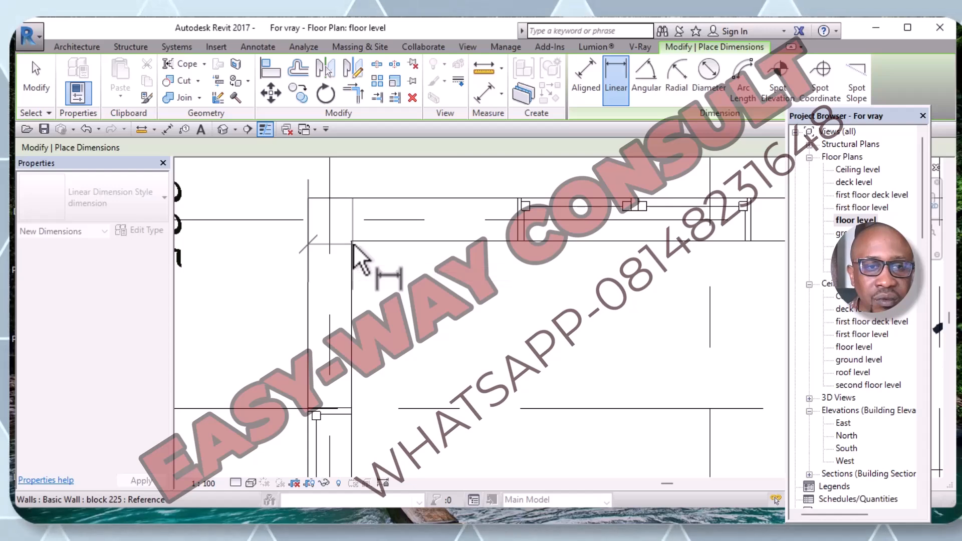
left_click(354, 253)
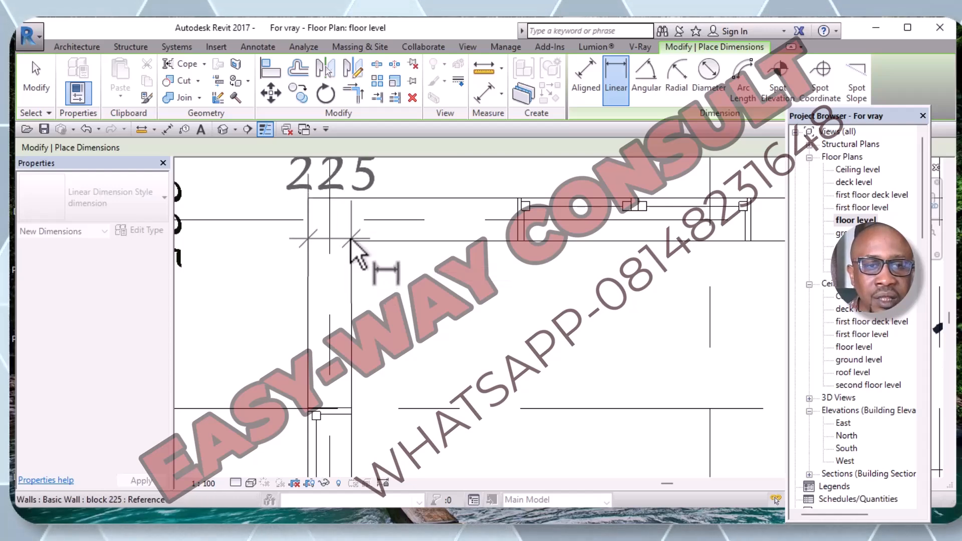
middle_click_drag(359, 203, 386, 434)
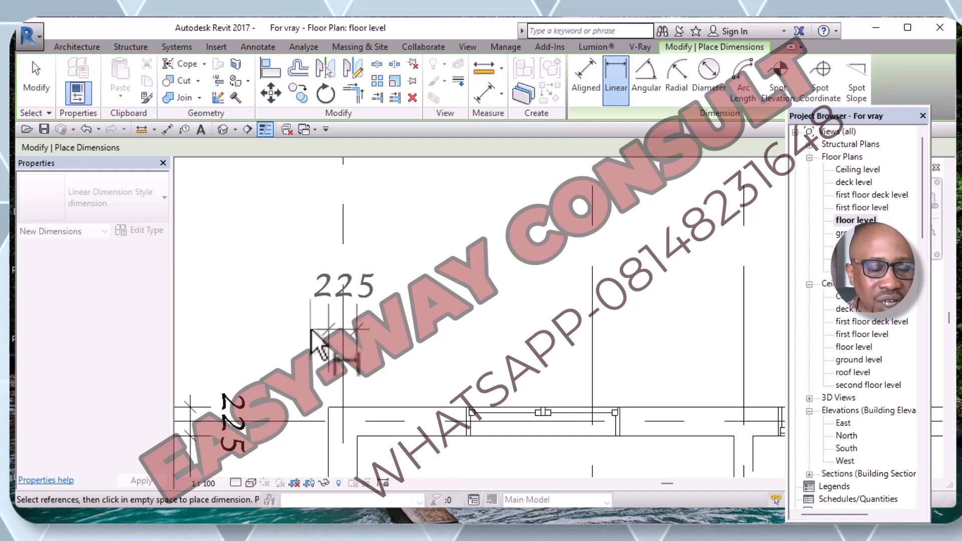
scroll(318, 341, "down", 2)
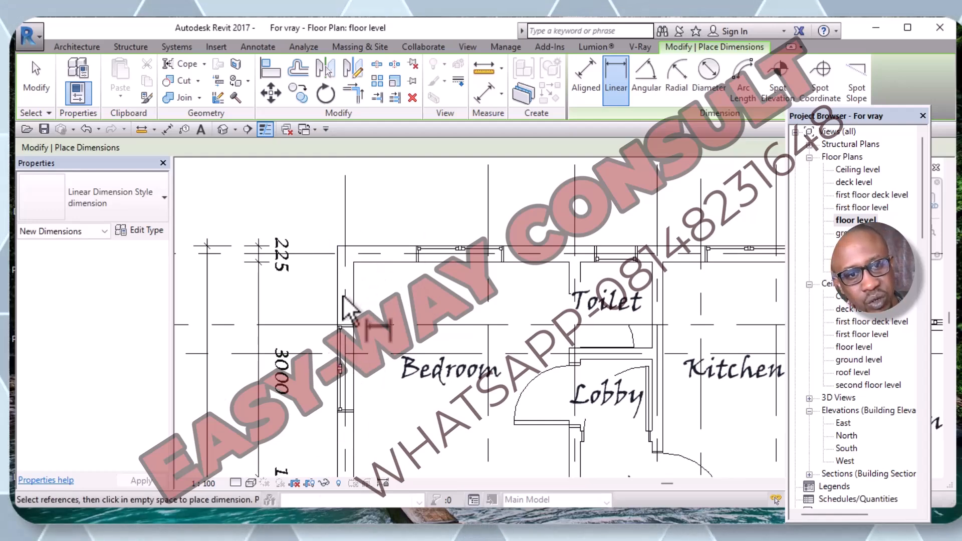
scroll(340, 288, "up", 3)
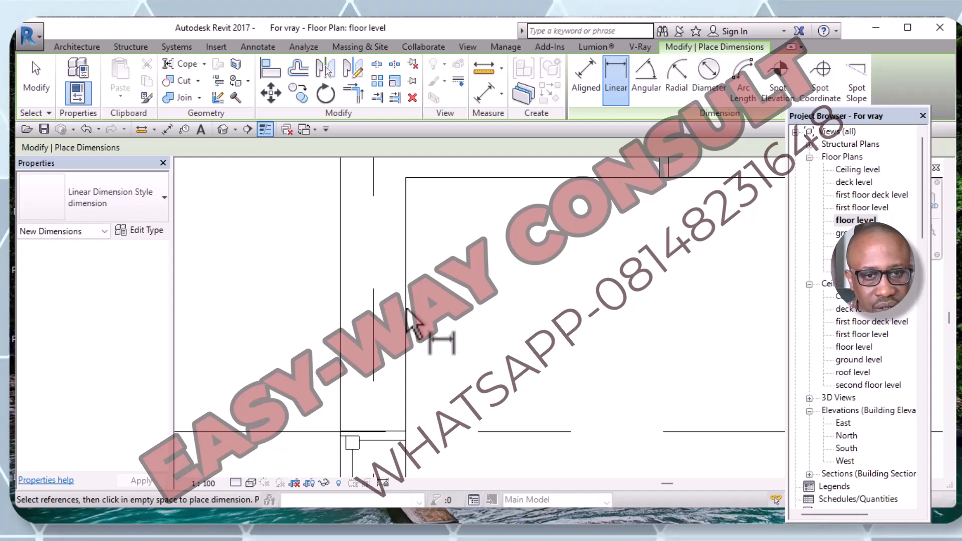
scroll(406, 308, "down", 3)
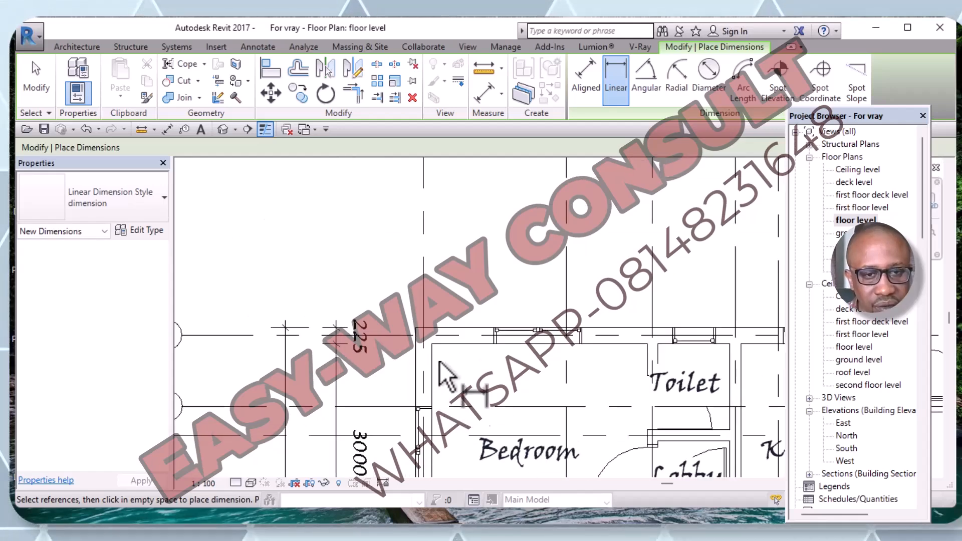
left_click(417, 328)
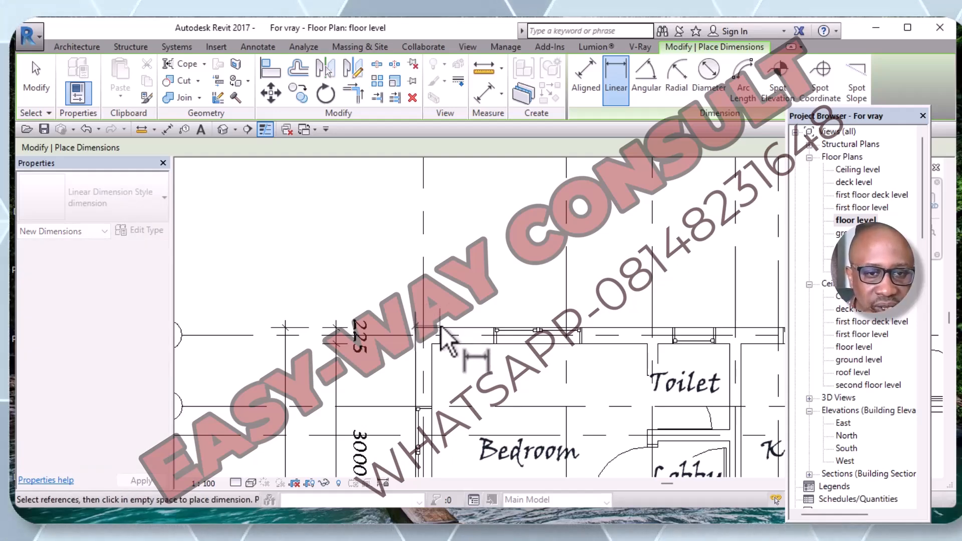
scroll(439, 329, "up", 3)
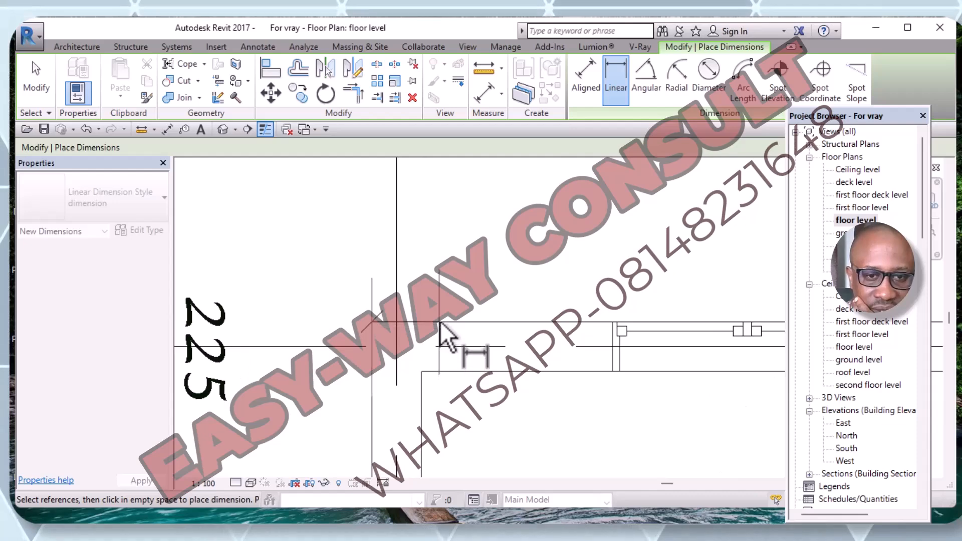
scroll(441, 324, "down", 3)
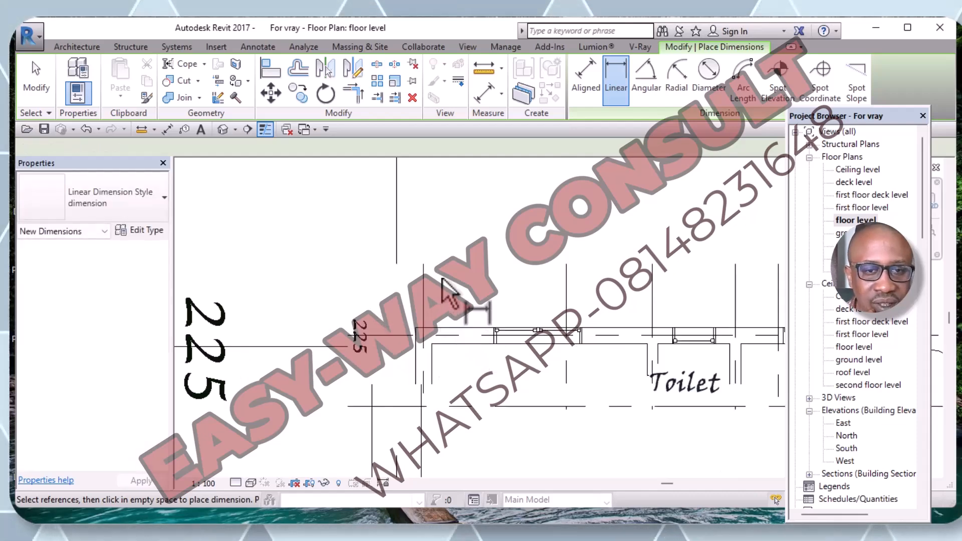
Try again to dimension the upper-left wall corner linearly from its outer to its inner corner point, above the wall.
scroll(442, 205, "down", 5)
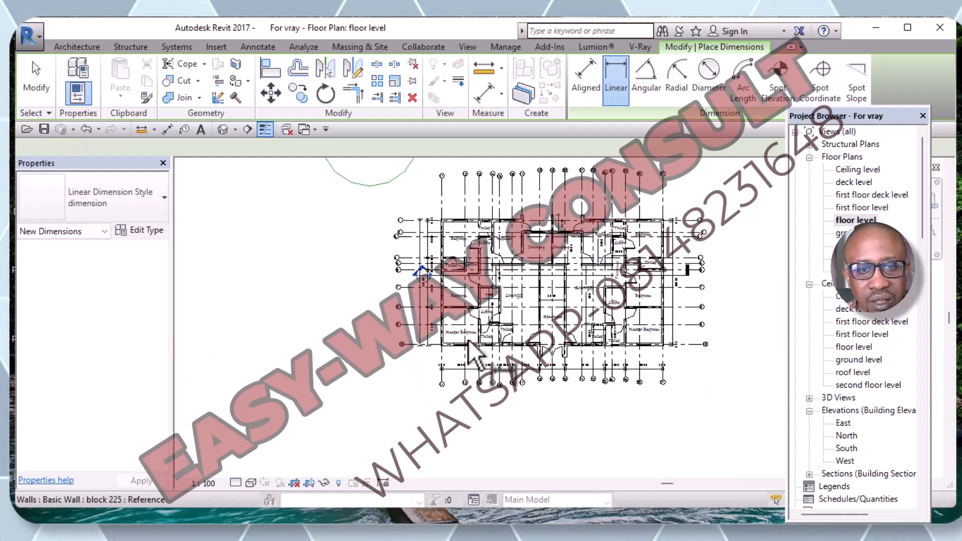
scroll(453, 195, "up", 4)
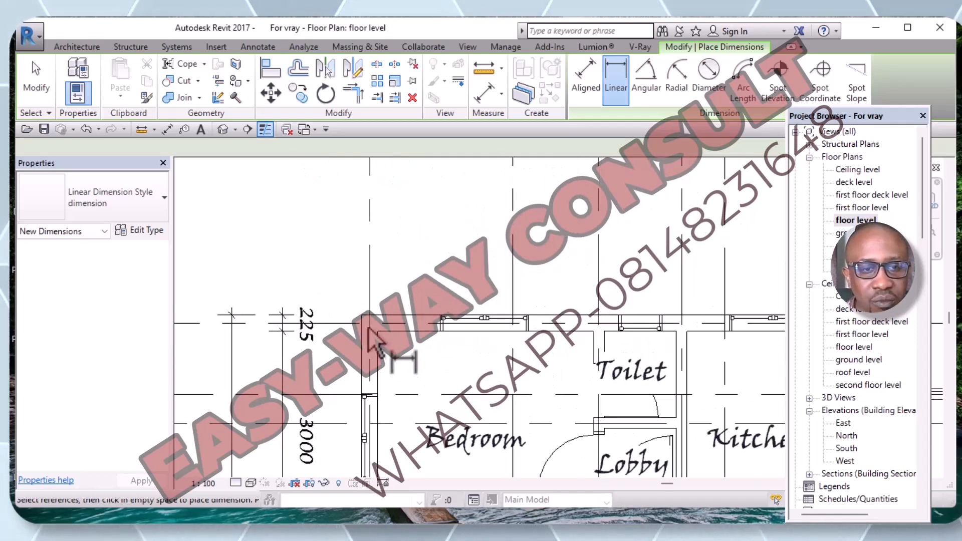
scroll(371, 332, "up", 4)
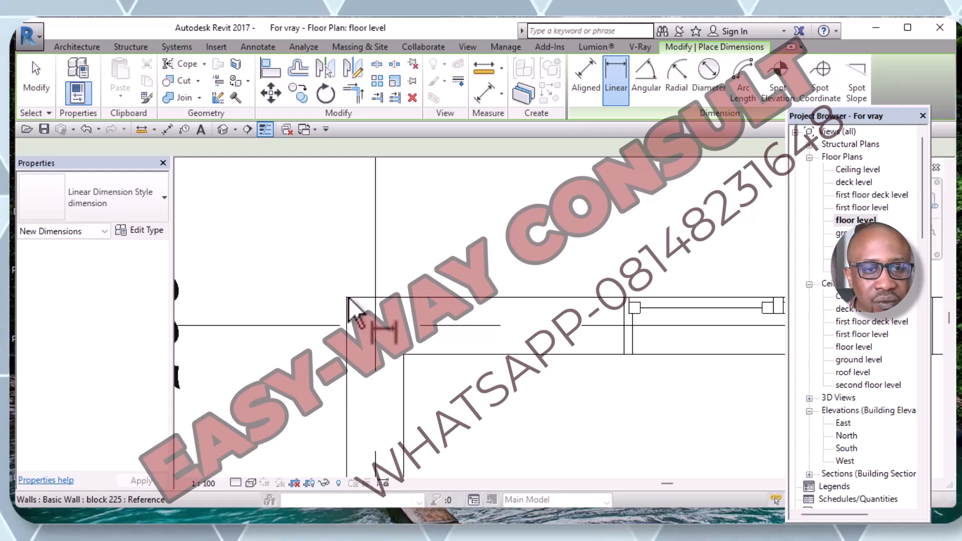
left_click(349, 321)
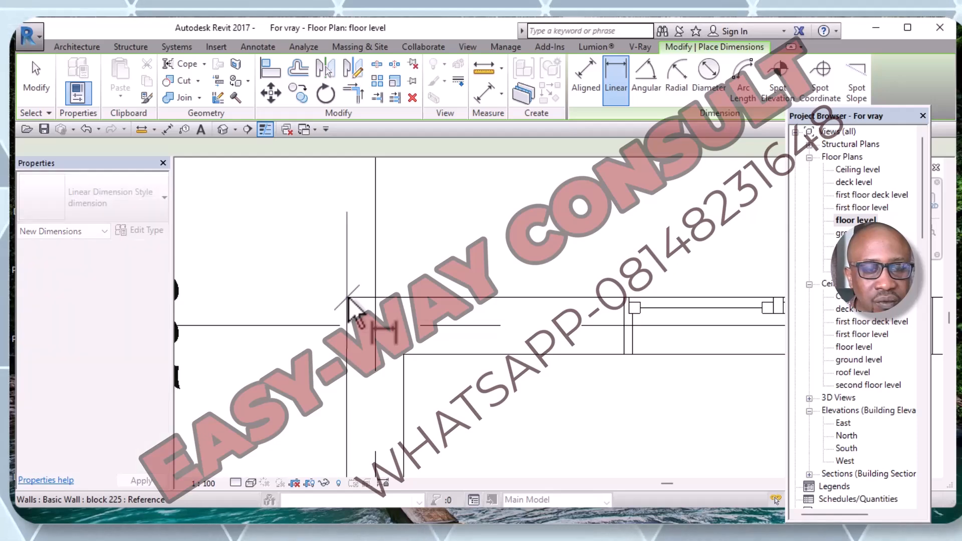
left_click(404, 354)
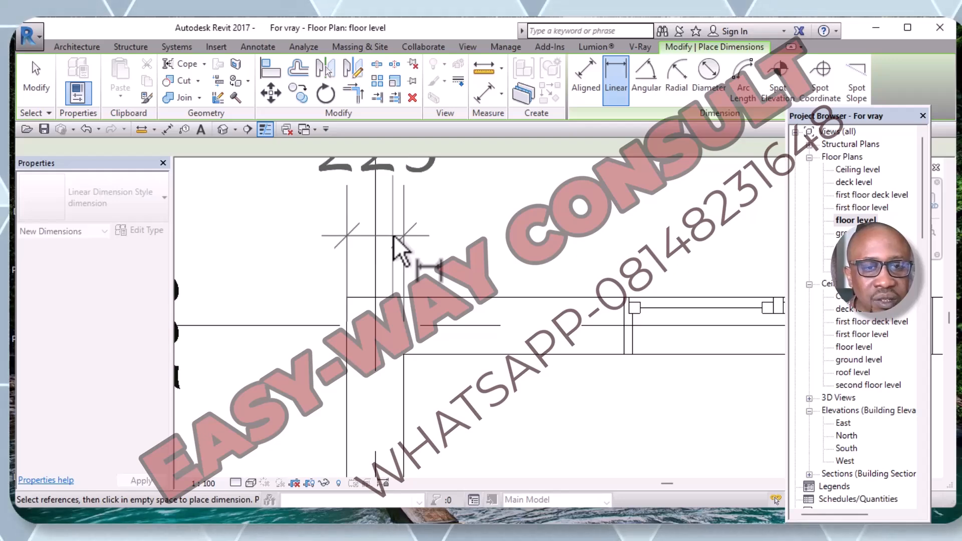
key("Escape")
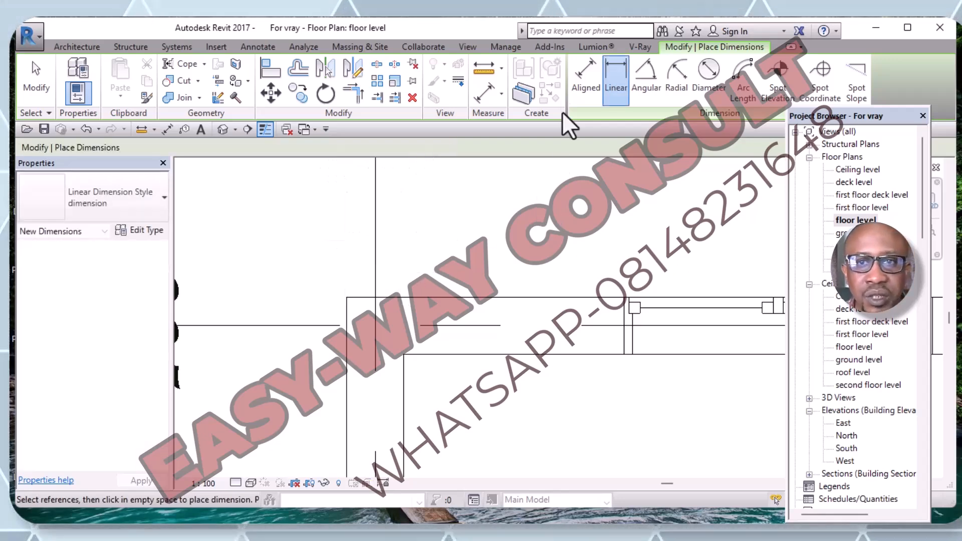
Try to dimension the left outer wall's thickness with an aligned dimension from its outer to its inner face, below the corner.
left_click(578, 90)
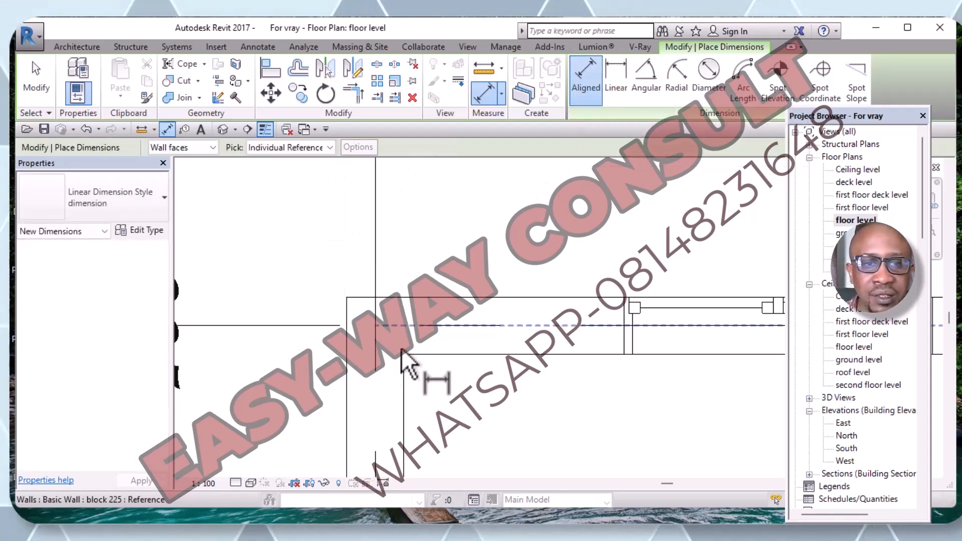
left_click(346, 386)
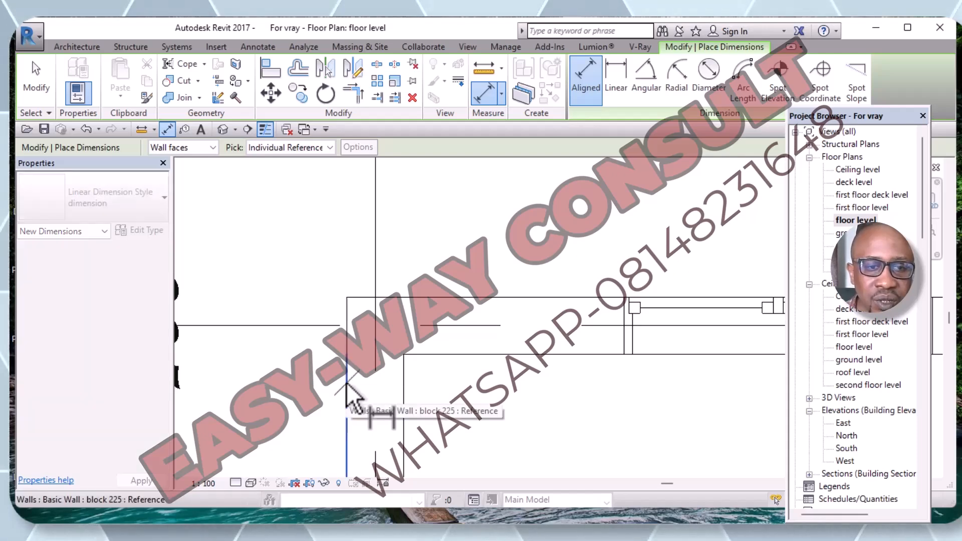
left_click(407, 401)
key("Escape")
key("Escape")
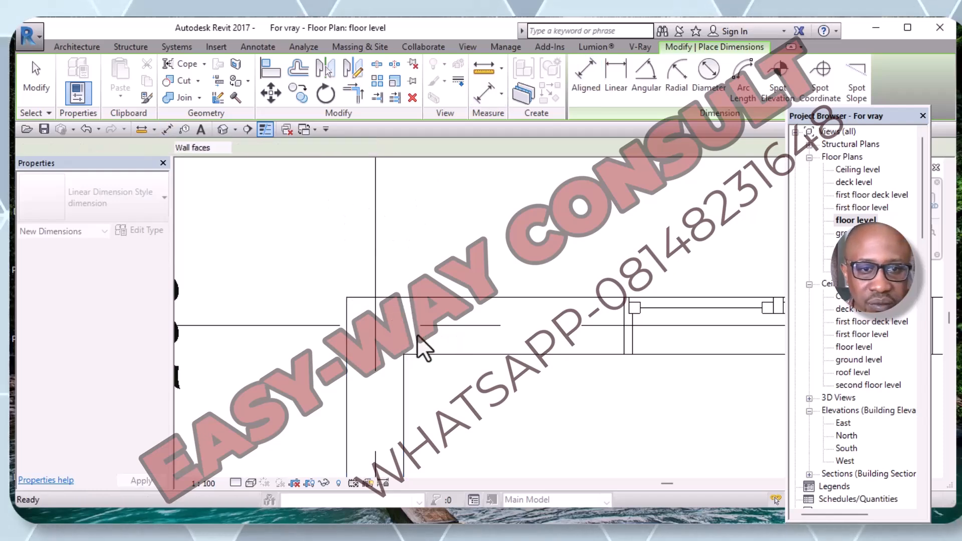
Try to place an aligned dimension between the outer and inner faces of the upper outer wall, beside the plan's upper-left corner.
key("d")
key("i")
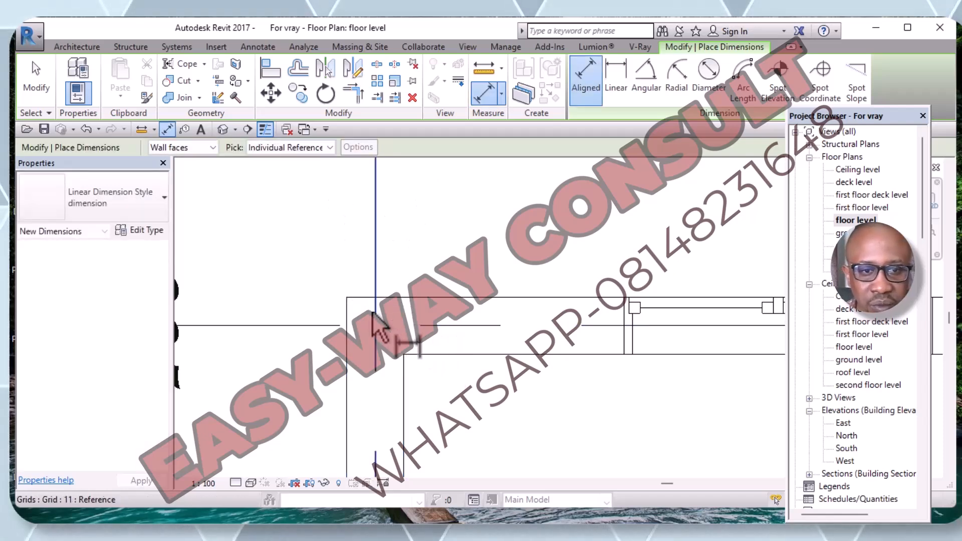
left_click(346, 300)
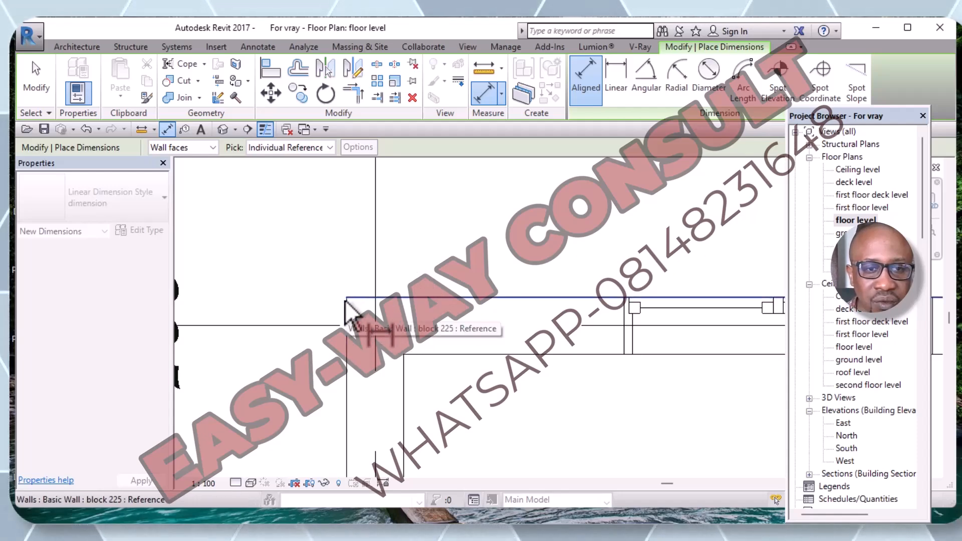
left_click(407, 354)
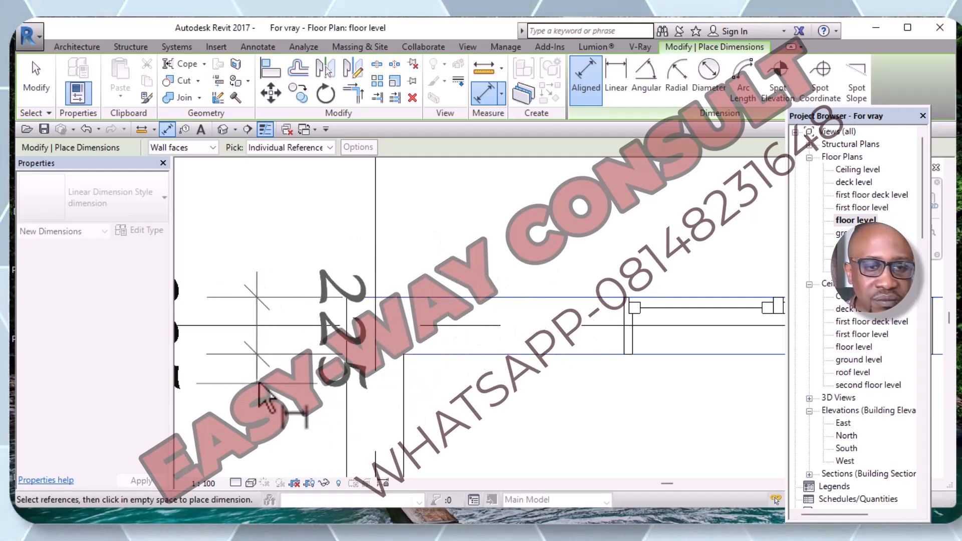
key("Escape")
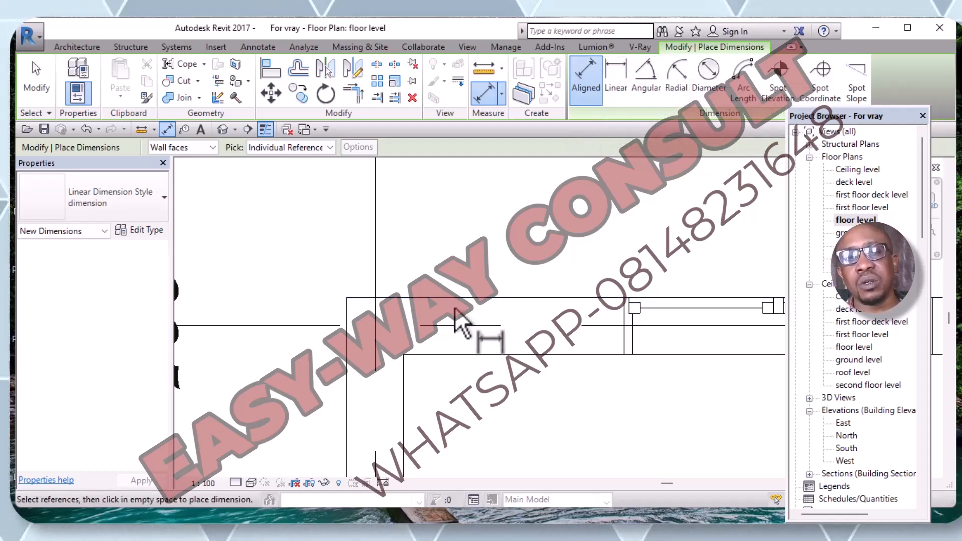
Try to place an angular dimension between the sloped and horizontal model lines above the floor plan.
scroll(480, 325, "down", 8)
middle_click_drag(451, 415, 441, 501)
scroll(442, 373, "down", 3)
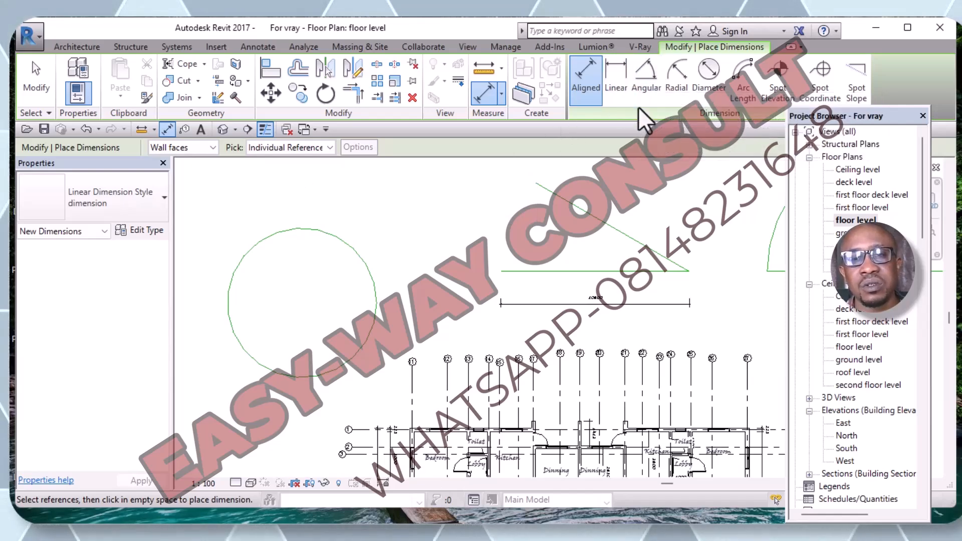
left_click(639, 76)
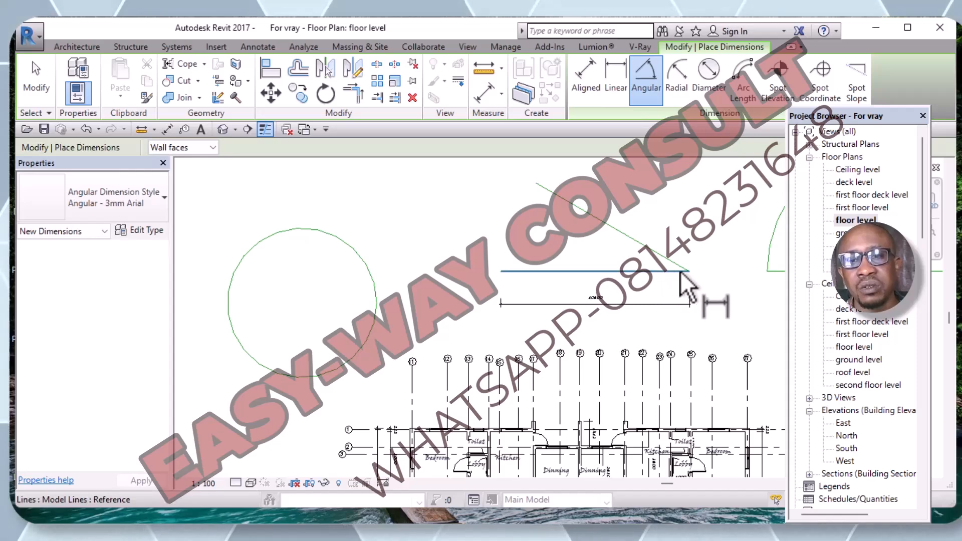
left_click(555, 195)
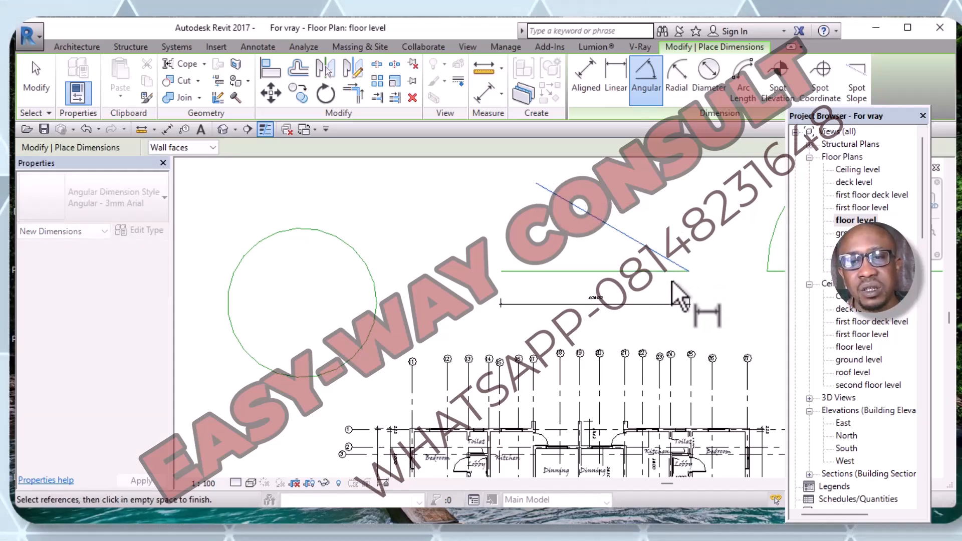
left_click(639, 271)
left_click(651, 75)
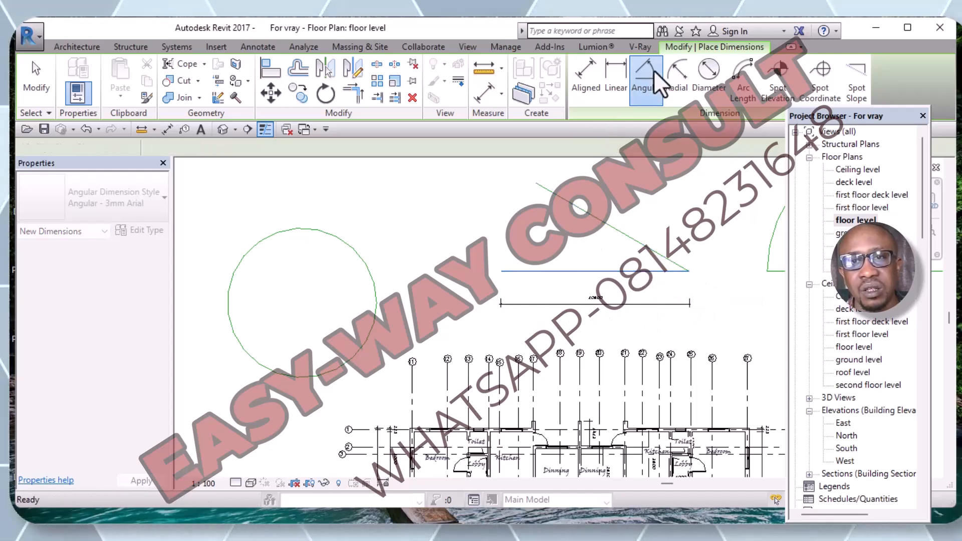
left_click(539, 186)
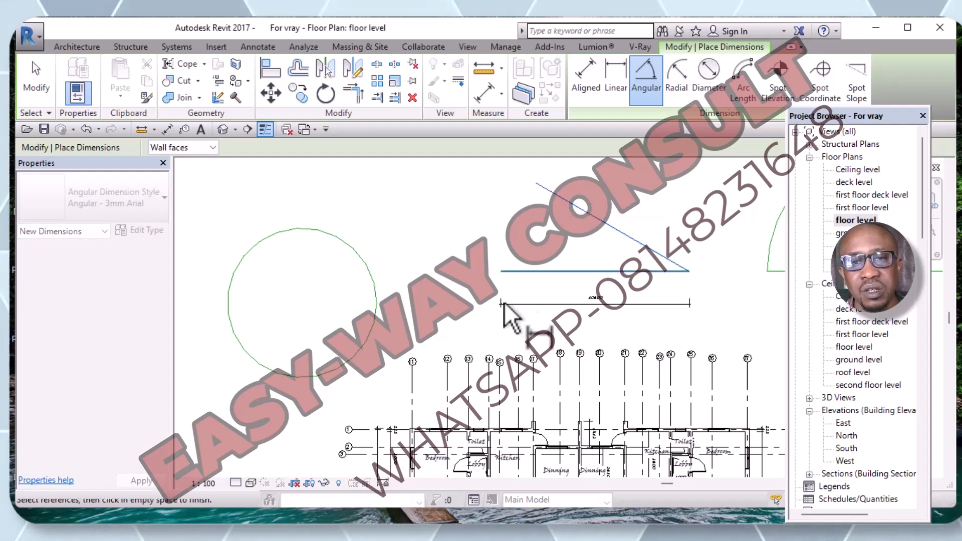
left_click(505, 272)
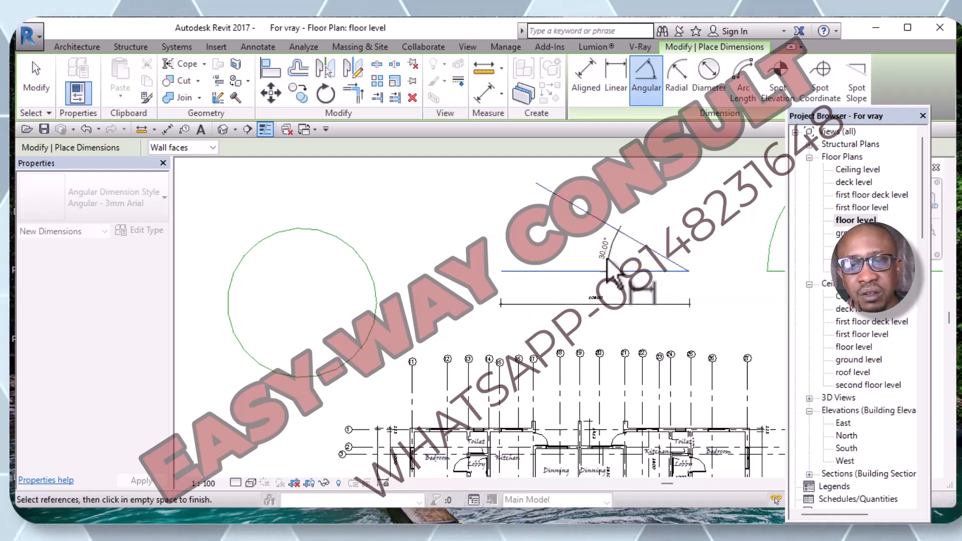
key("Escape")
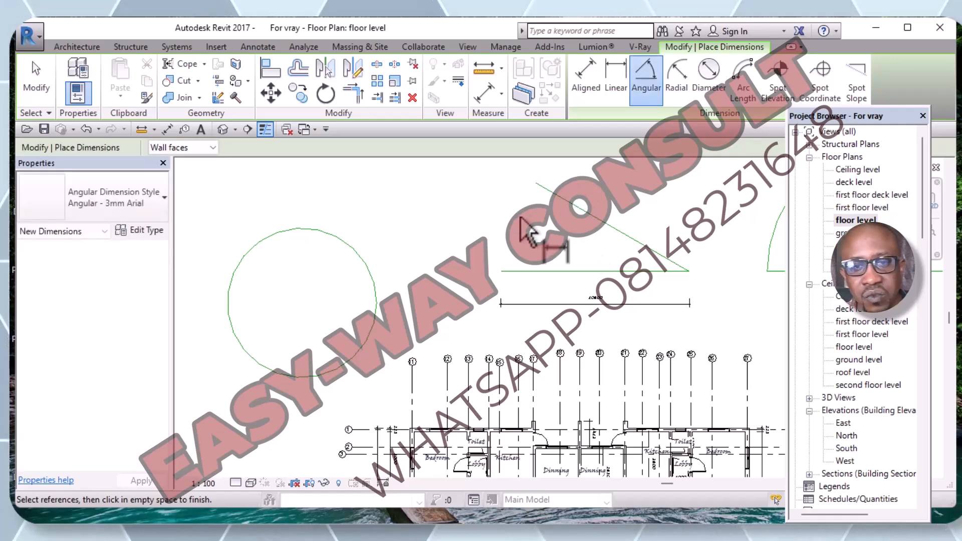
Try again to dimension the angle between the sloped and horizontal model lines, with the dimension arc nearer their shared endpoint.
left_click(539, 185)
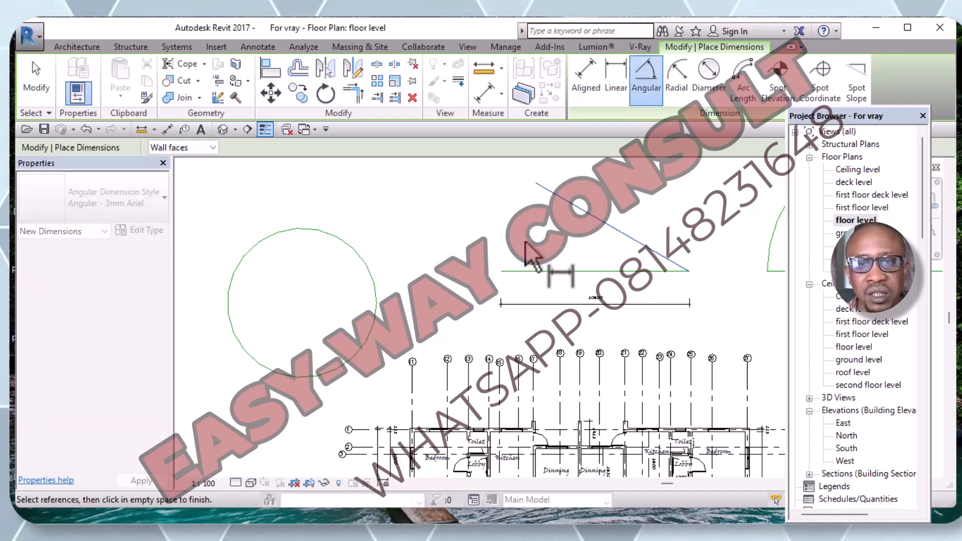
left_click(507, 271)
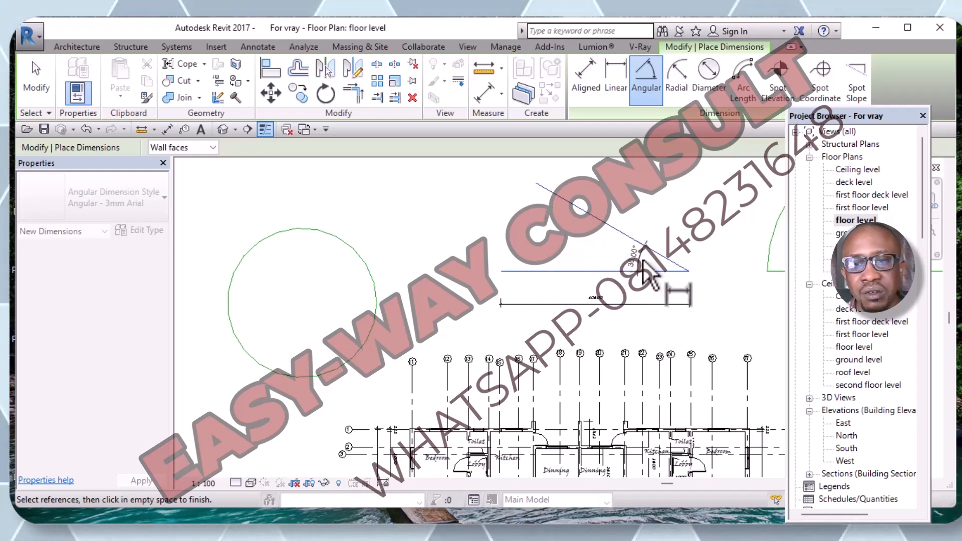
key("Escape")
key("Escape")
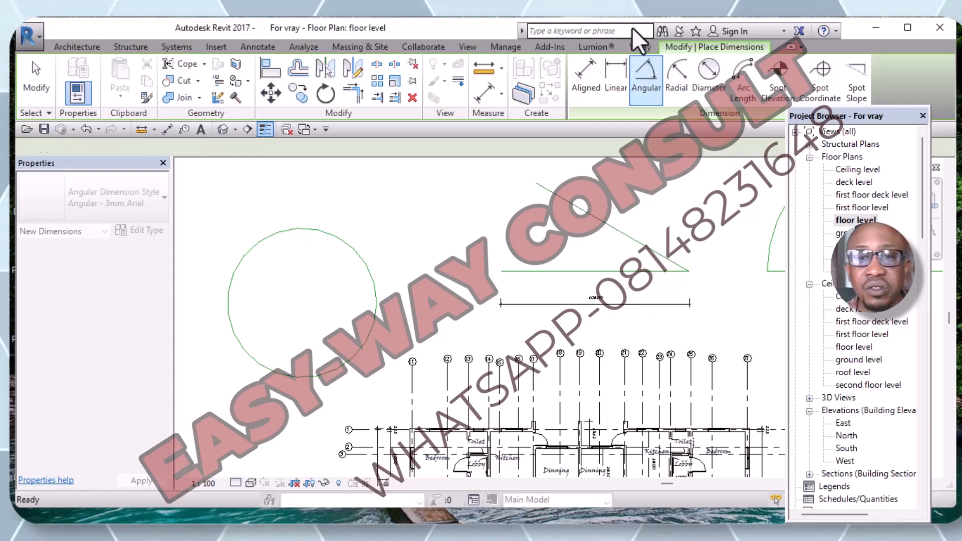
Try to place an aligned dimension between the open endpoints of the sloped and horizontal model lines.
left_click(593, 71)
left_click(536, 183)
left_click(501, 272)
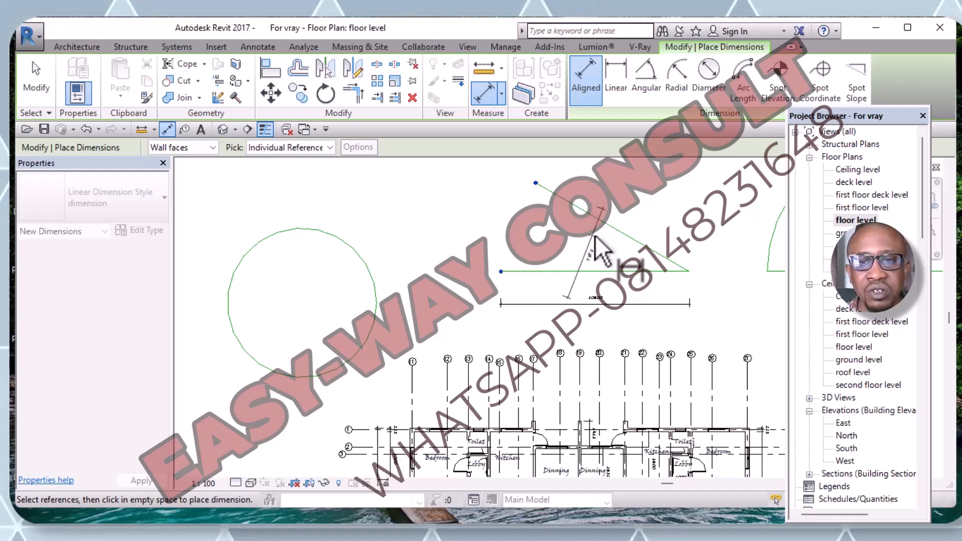
key("Escape")
Try to place a vertical linear dimension between the open endpoints of the sloped and horizontal model lines.
left_click(618, 81)
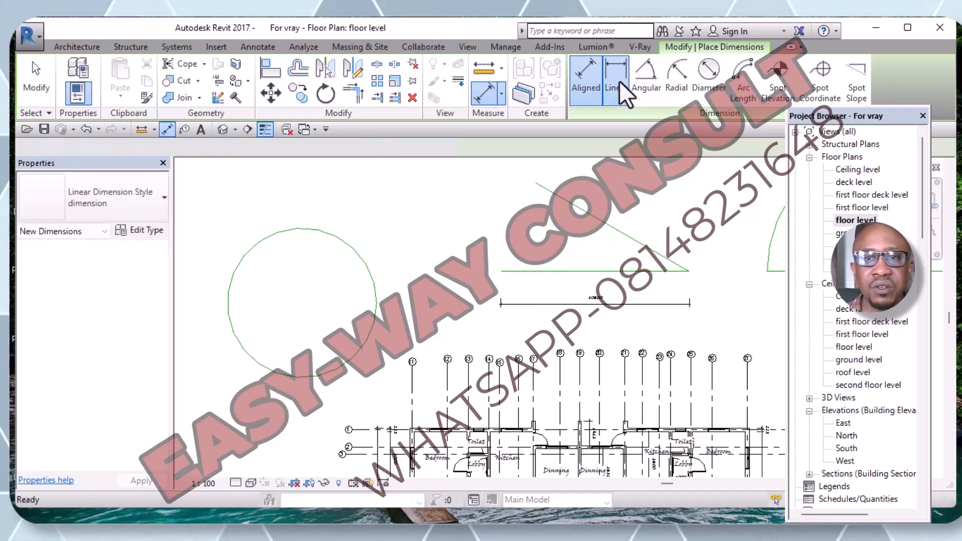
left_click(535, 183)
left_click(503, 272)
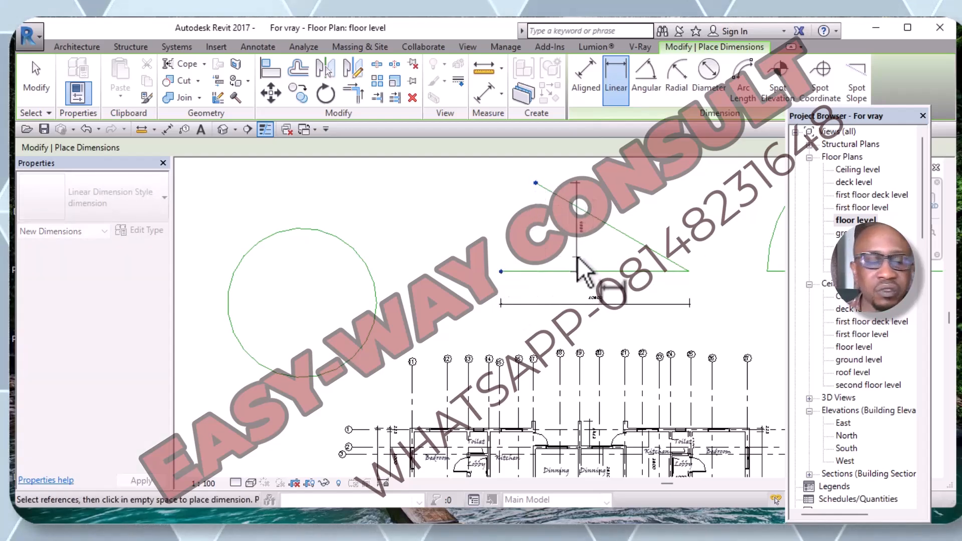
key("Escape")
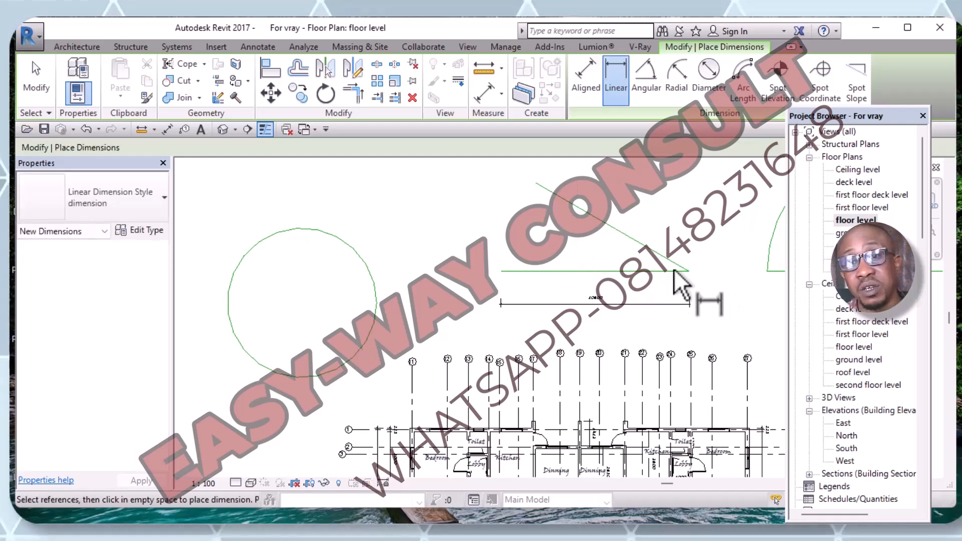
Try once more to dimension the angle between the two model lines using the Angular dimension command.
left_click(645, 80)
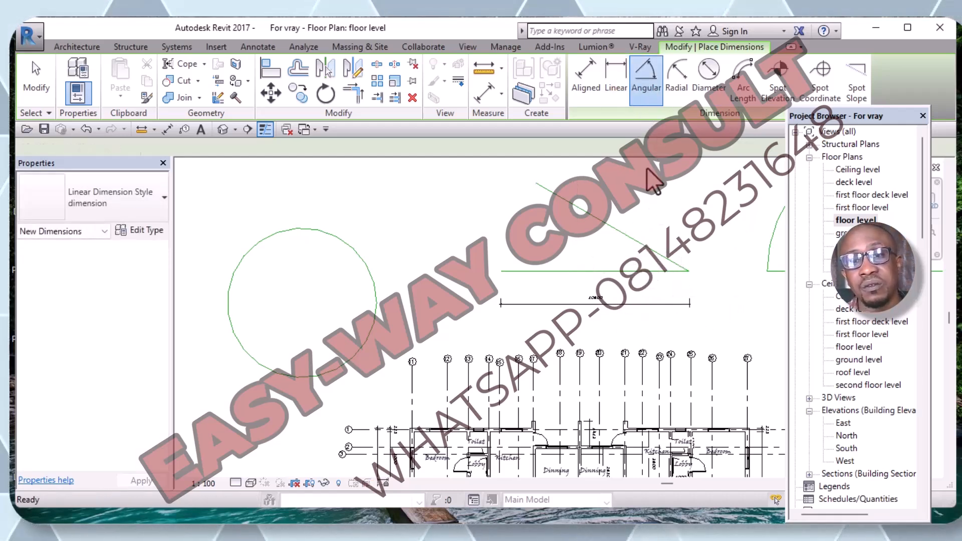
left_click(536, 184)
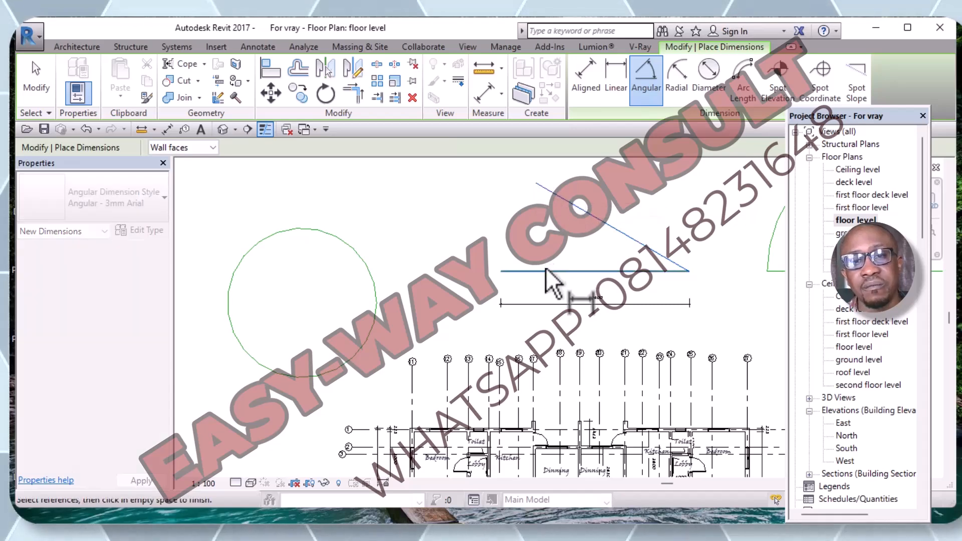
left_click(505, 271)
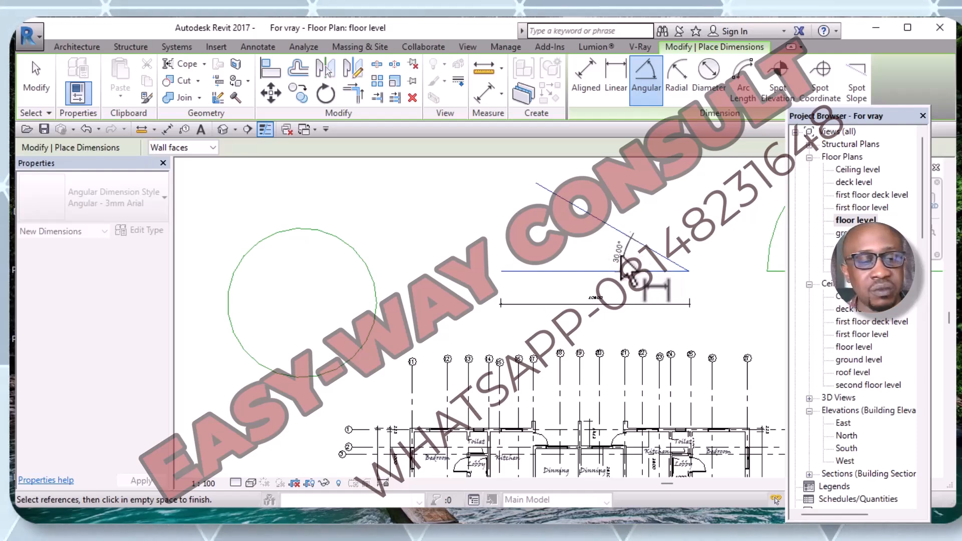
key("Escape")
Try to place a radial dimension on the model-line circle above the floor plan.
scroll(462, 296, "down", 2)
middle_click_drag(651, 273, 662, 305)
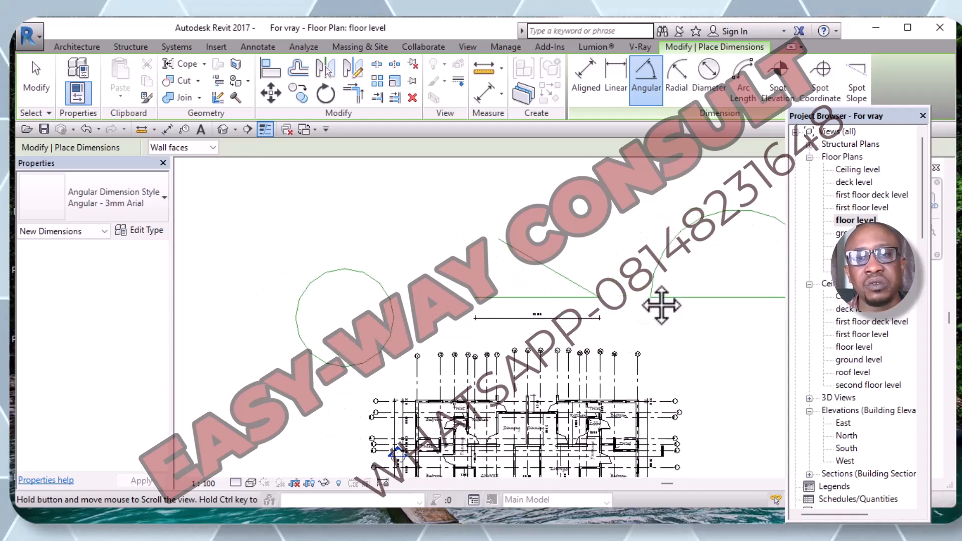
left_click(675, 86)
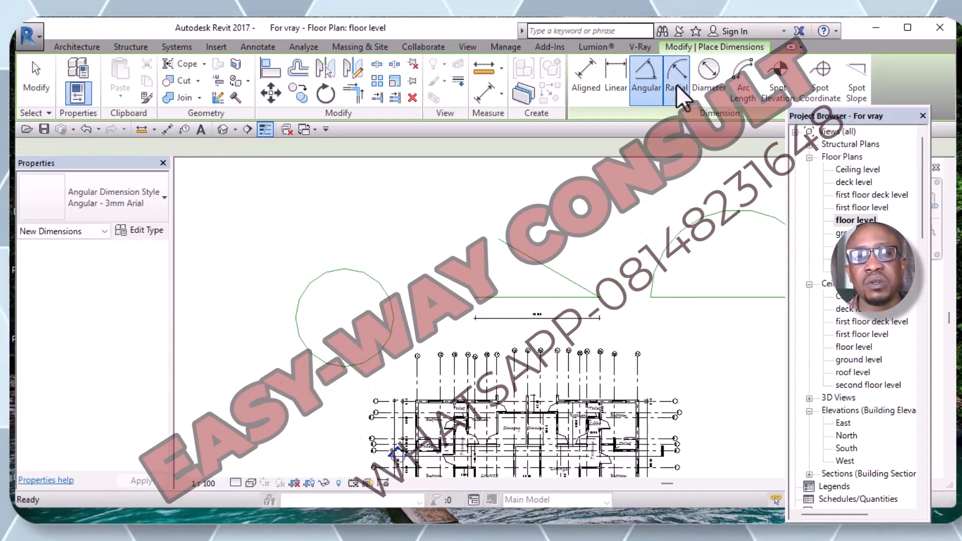
left_click(388, 294)
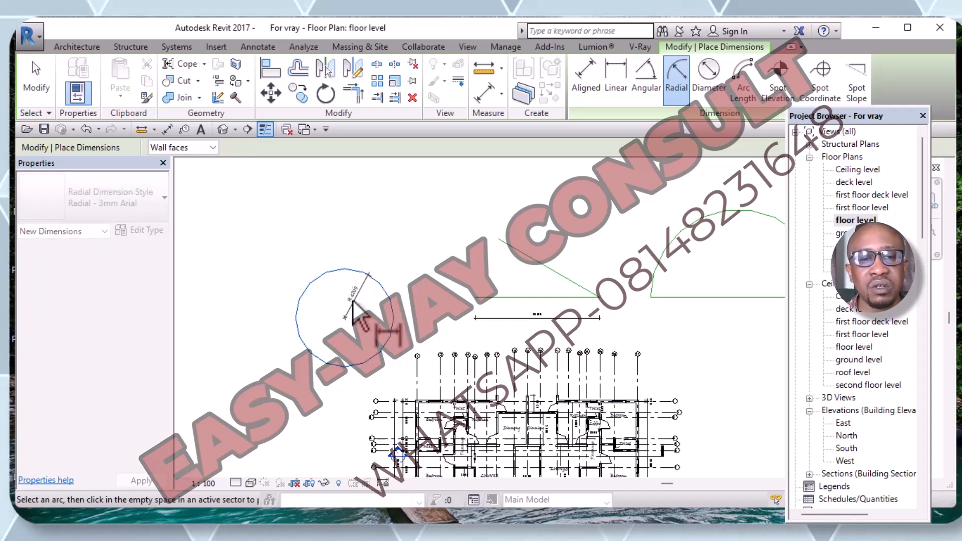
scroll(353, 289, "up", 3)
scroll(358, 287, "up", 2)
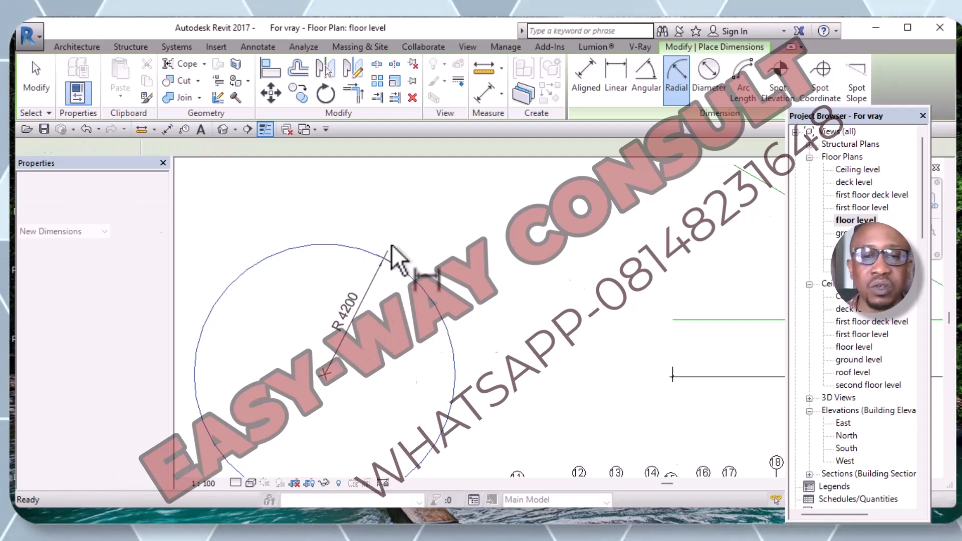
scroll(390, 255, "down", 3)
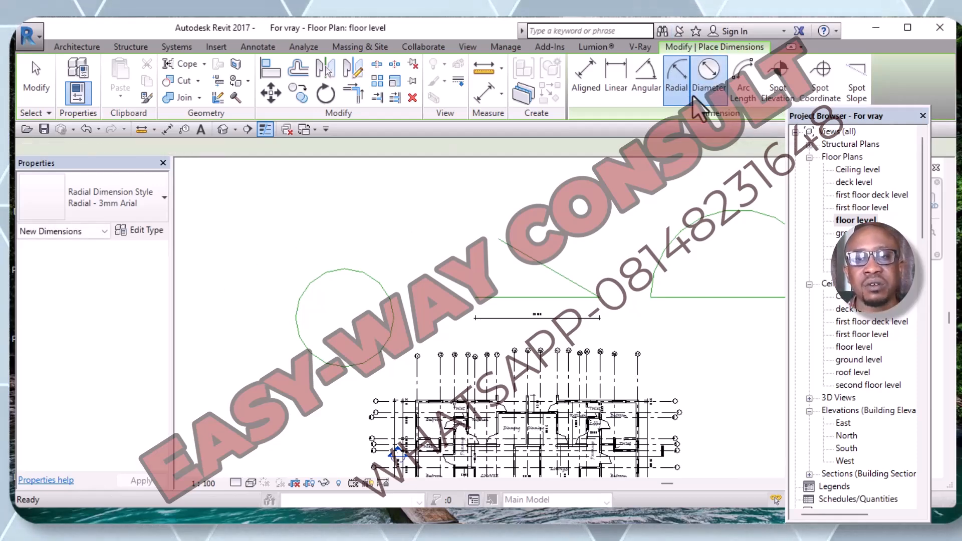
Try to place a diameter dimension across the model-line circle, and leave the dimension command.
left_click(706, 89)
left_click(388, 300)
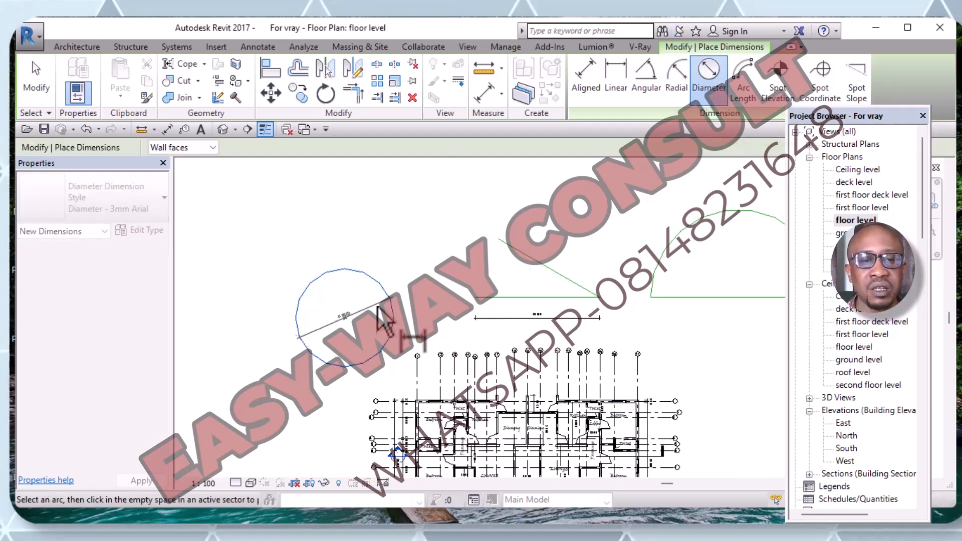
scroll(372, 297, "up", 5)
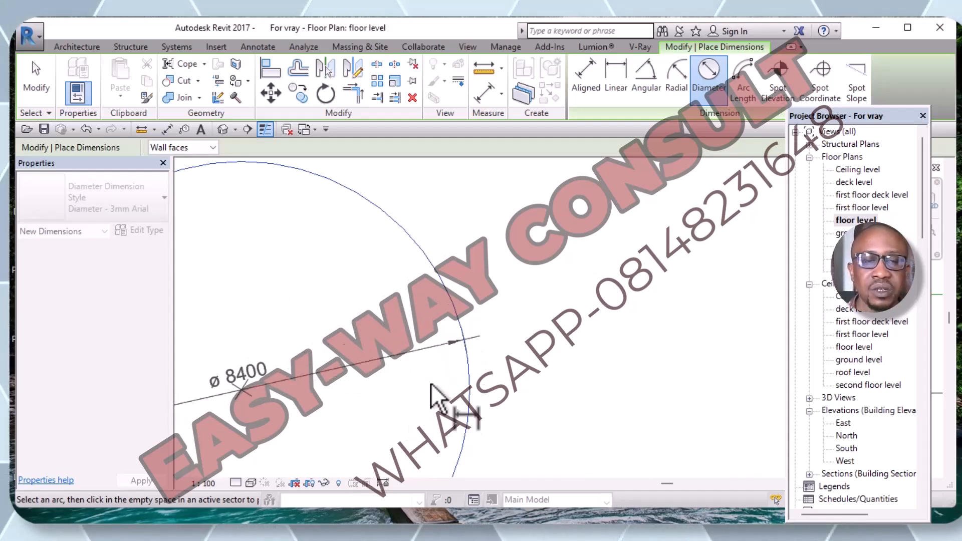
scroll(445, 345, "down", 2)
scroll(448, 341, "down", 4)
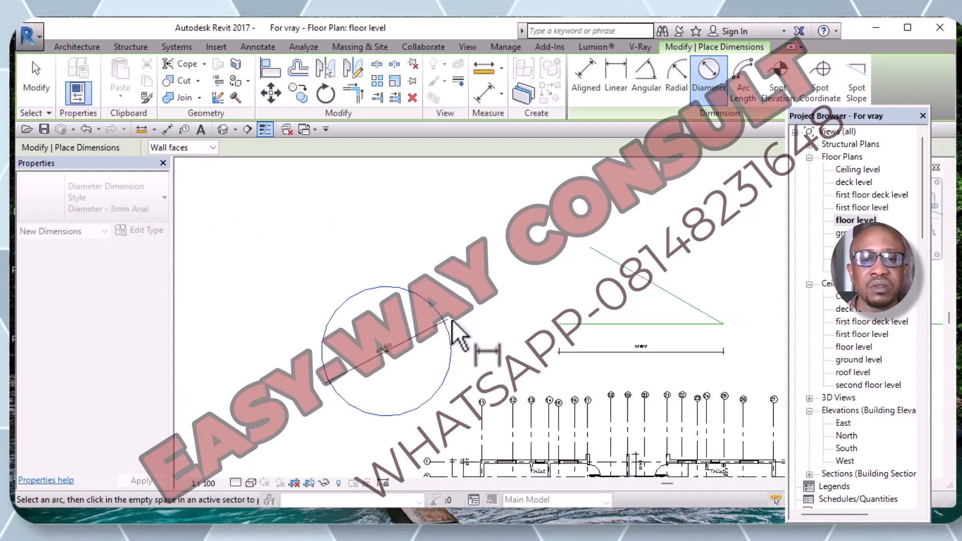
key("Escape")
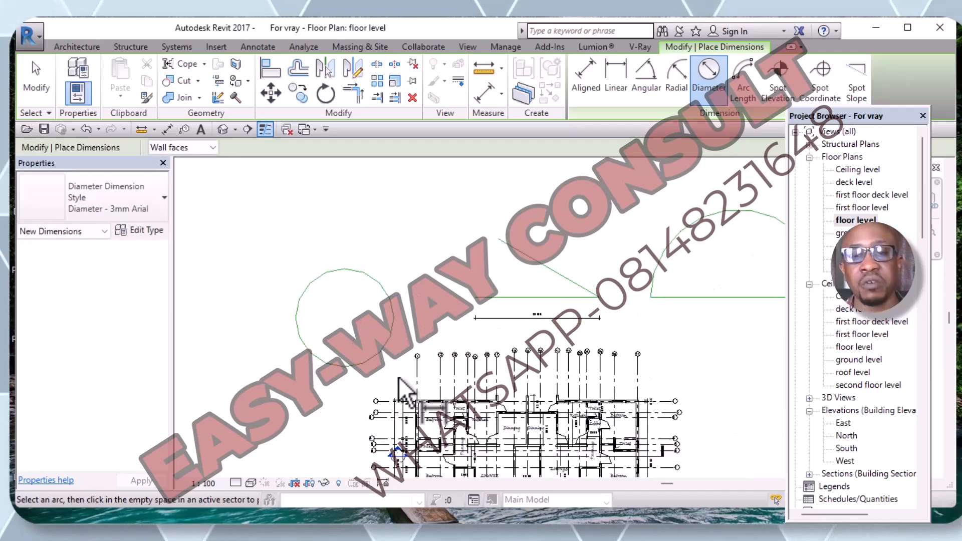
scroll(401, 379, "down", 3)
key("Escape")
Start an aligned dimension on the floor plan and set its reference preference to Wall faces.
scroll(447, 460, "down", 1)
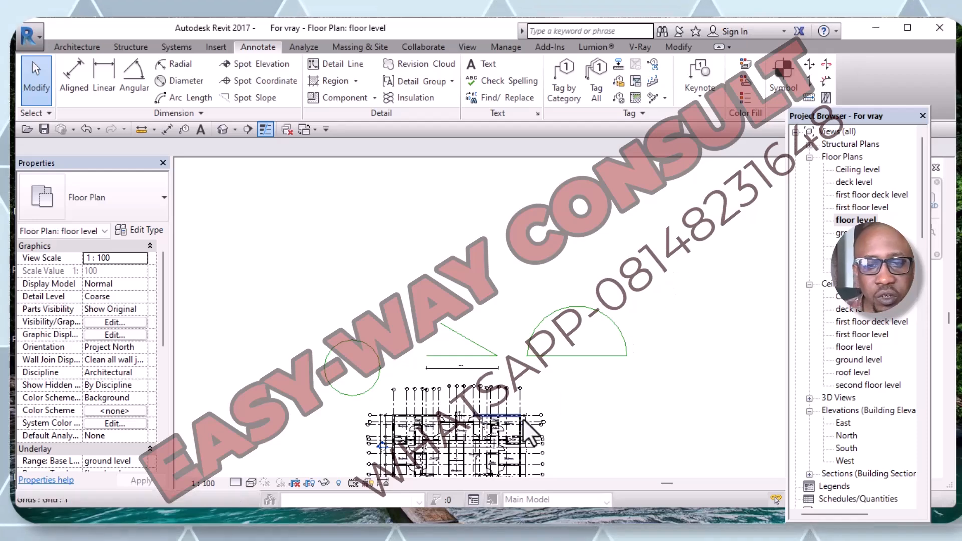
scroll(549, 408, "down", 2)
scroll(558, 469, "up", 1)
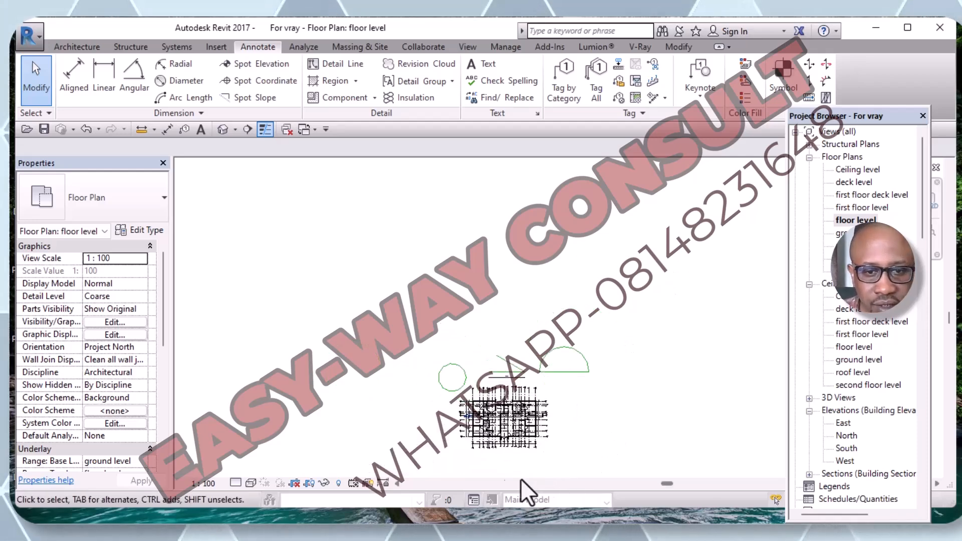
scroll(474, 443, "up", 5)
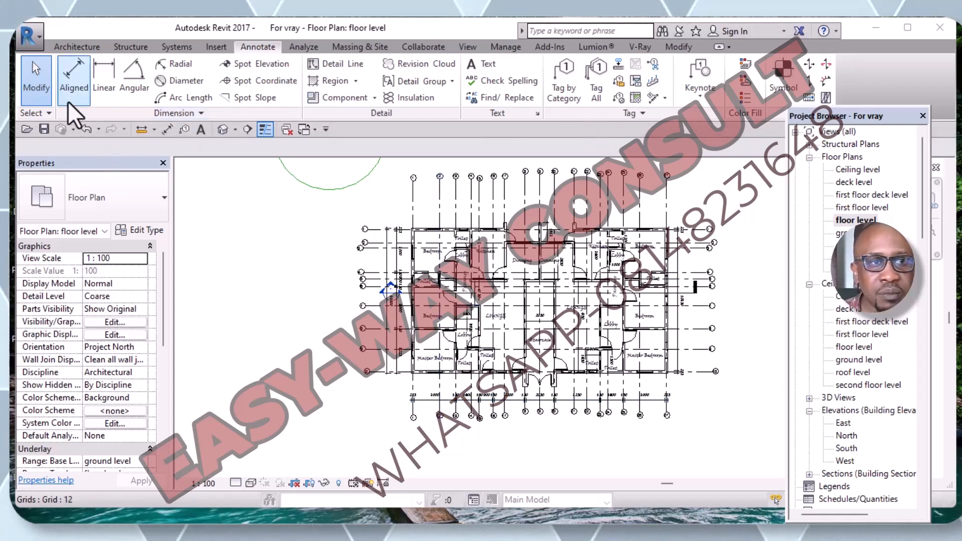
scroll(440, 246, "up", 4)
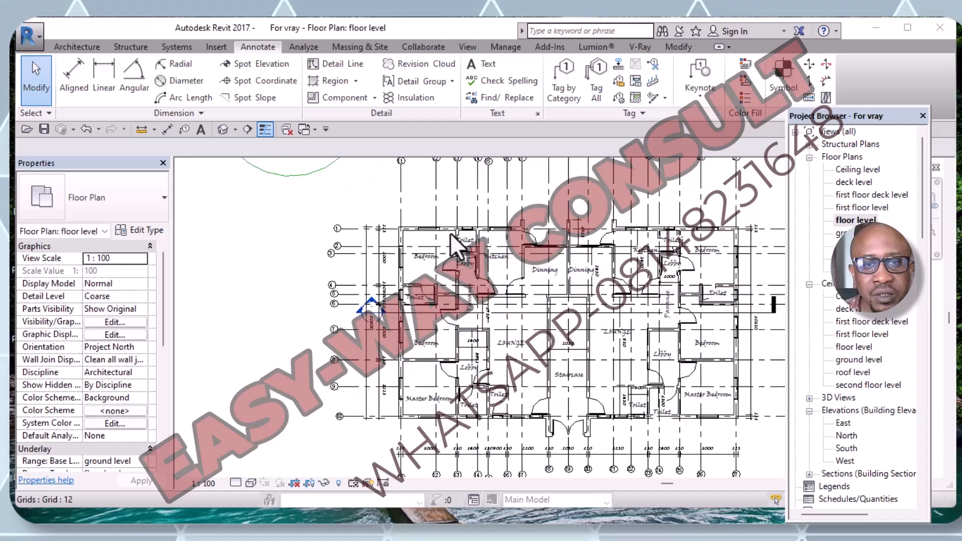
scroll(435, 249, "down", 1)
scroll(350, 351, "up", 1)
scroll(320, 398, "down", 1)
scroll(321, 398, "up", 1)
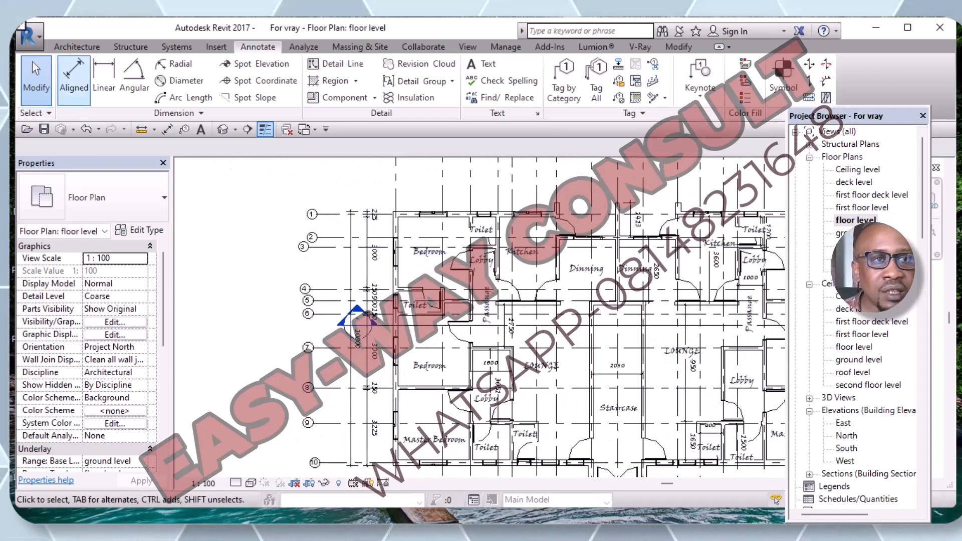
left_click(40, 70)
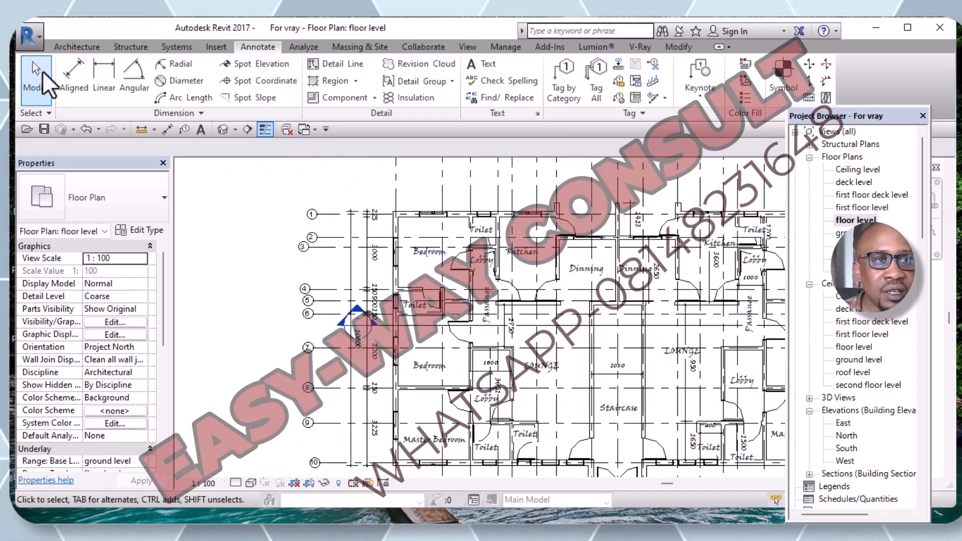
left_click(71, 71)
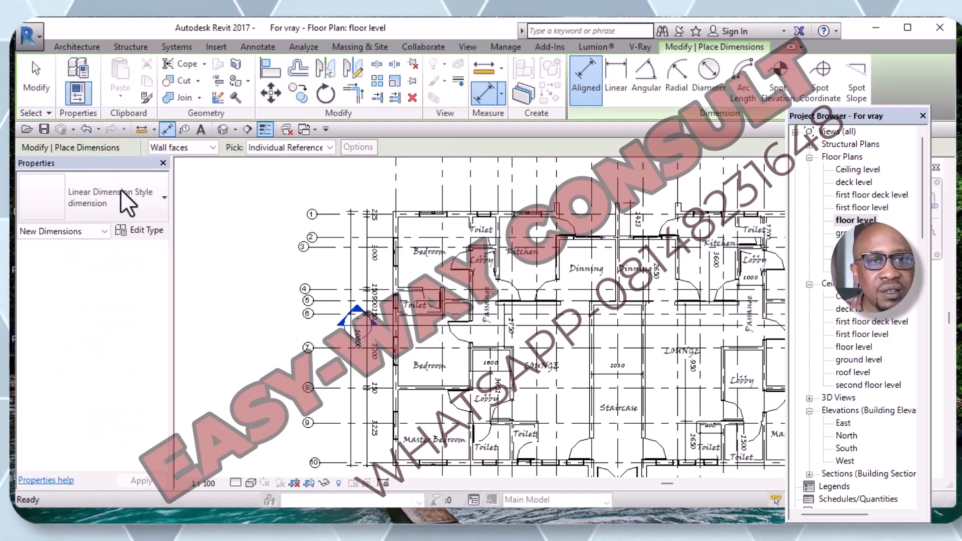
left_click(212, 148)
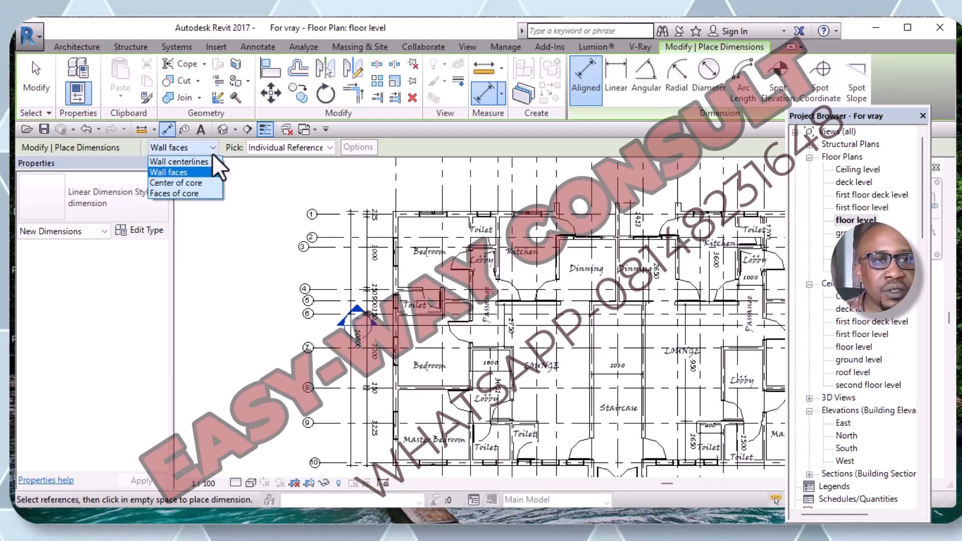
left_click(186, 171)
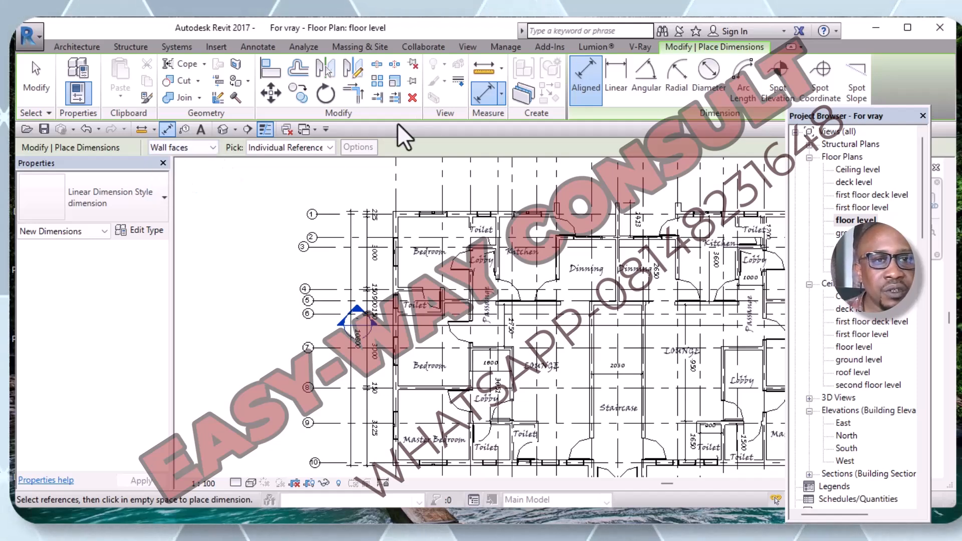
Set the aligned dimension to pick Entire Walls, and accept the auto dimension options with only Intersecting Walls as references.
left_click(329, 148)
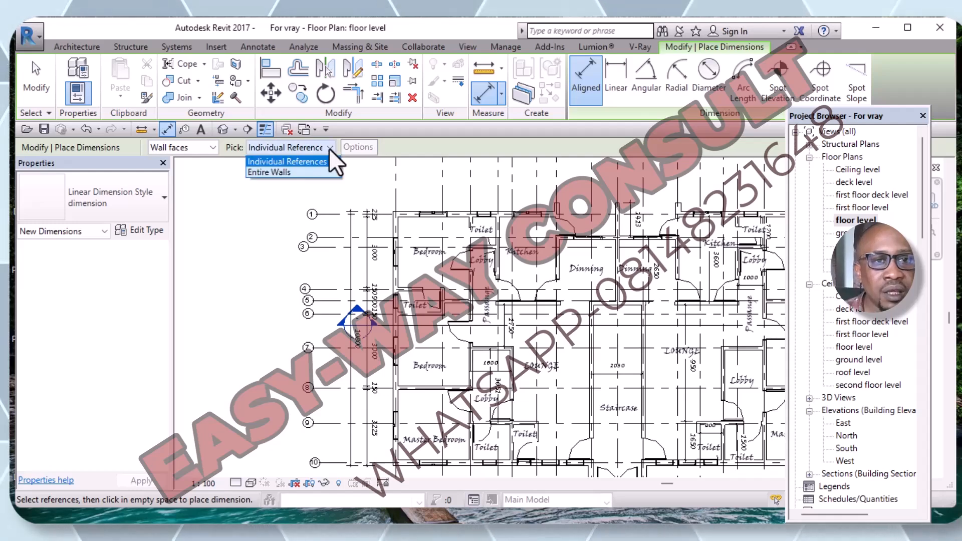
left_click(291, 172)
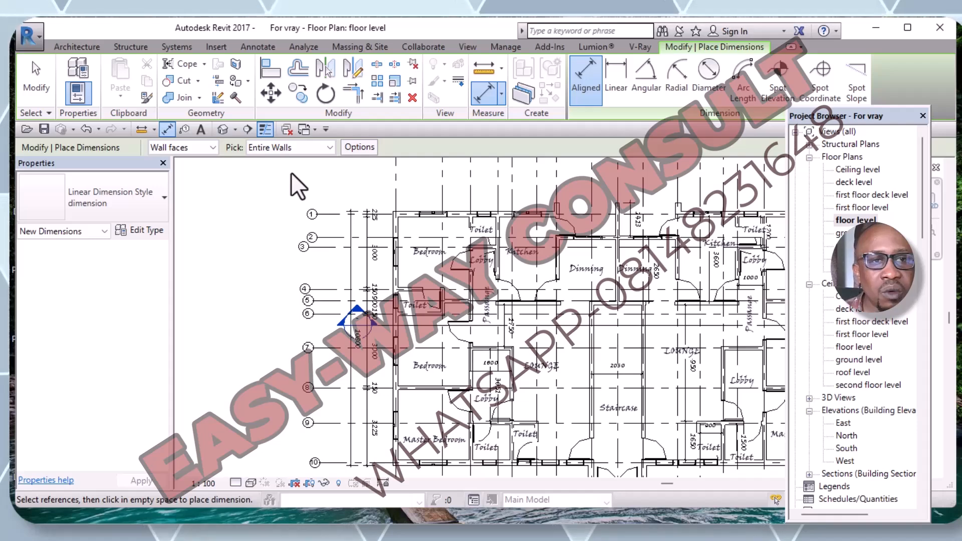
left_click(359, 147)
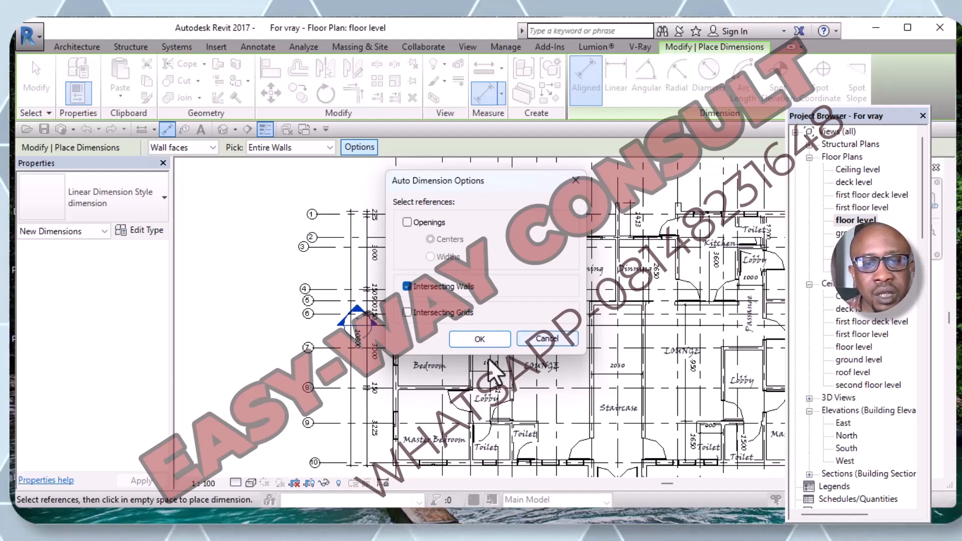
left_click(500, 342)
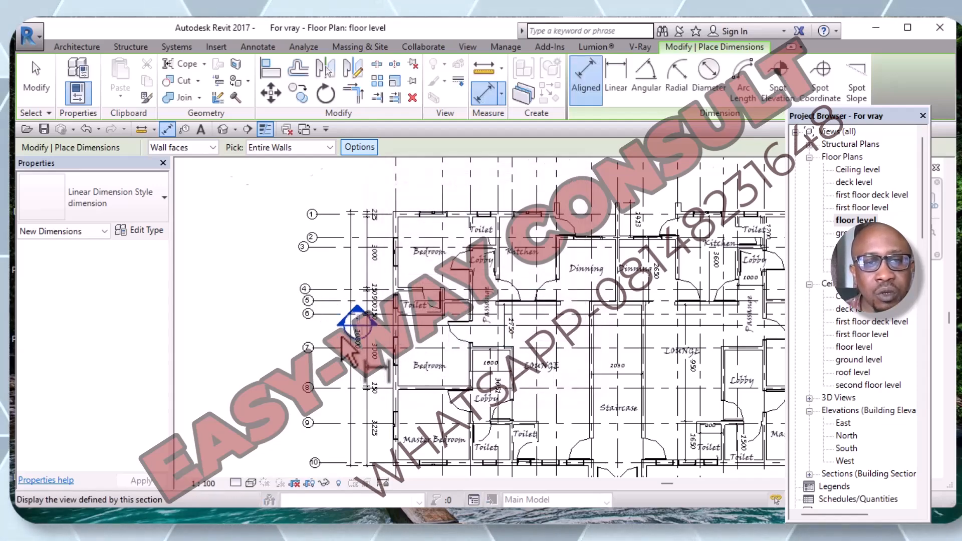
Try to place a dimension string along the entire upper exterior wall of the left-hand unit, above the bedroom, toilet and kitchen.
scroll(303, 290, "down", 3)
scroll(406, 268, "up", 5)
scroll(403, 265, "up", 1)
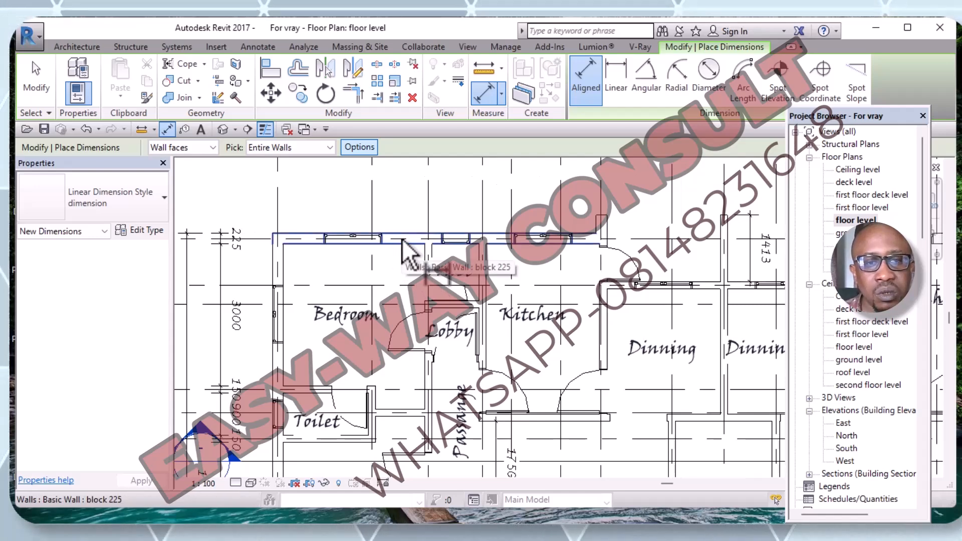
left_click(402, 240)
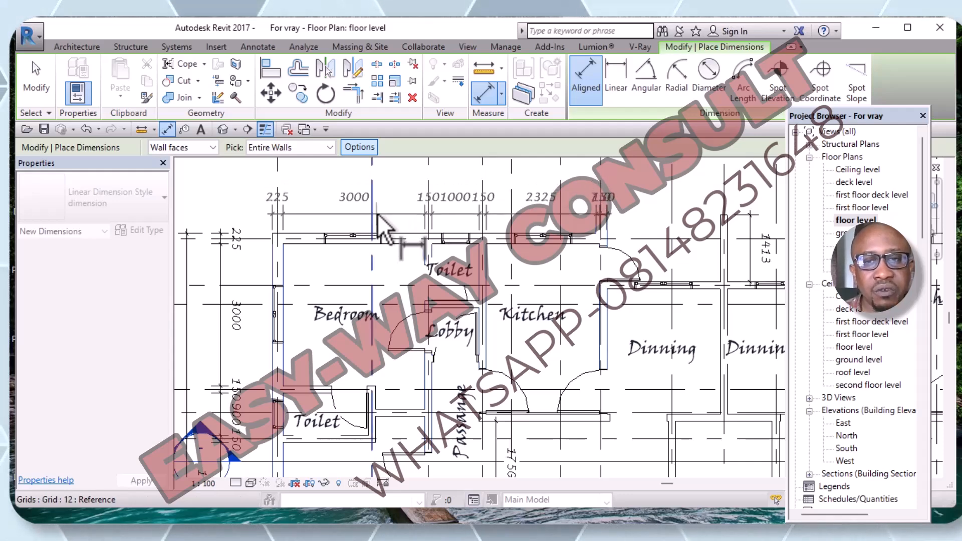
scroll(386, 253, "down", 4)
middle_click_drag(390, 270, 394, 360)
scroll(390, 358, "up", 5)
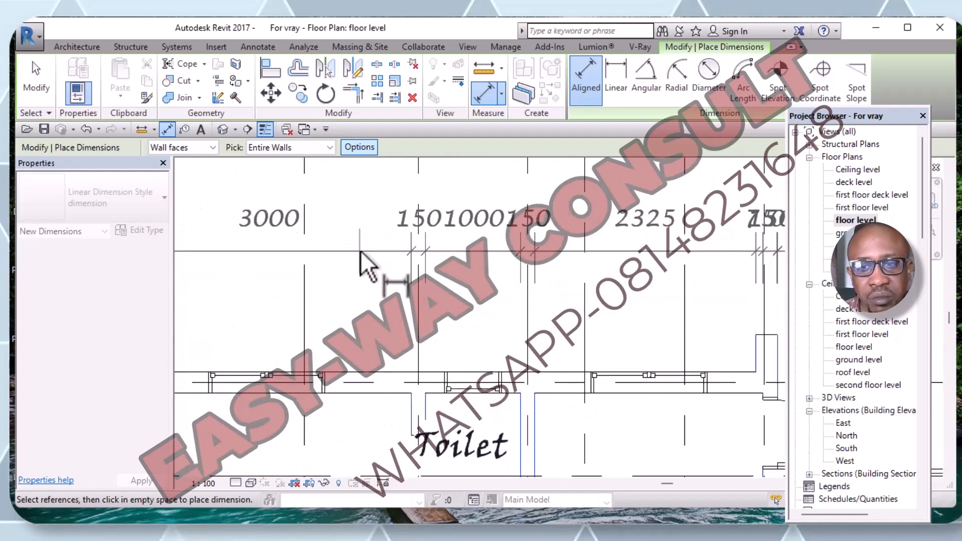
scroll(356, 262, "down", 2)
middle_click_drag(356, 263, 335, 249)
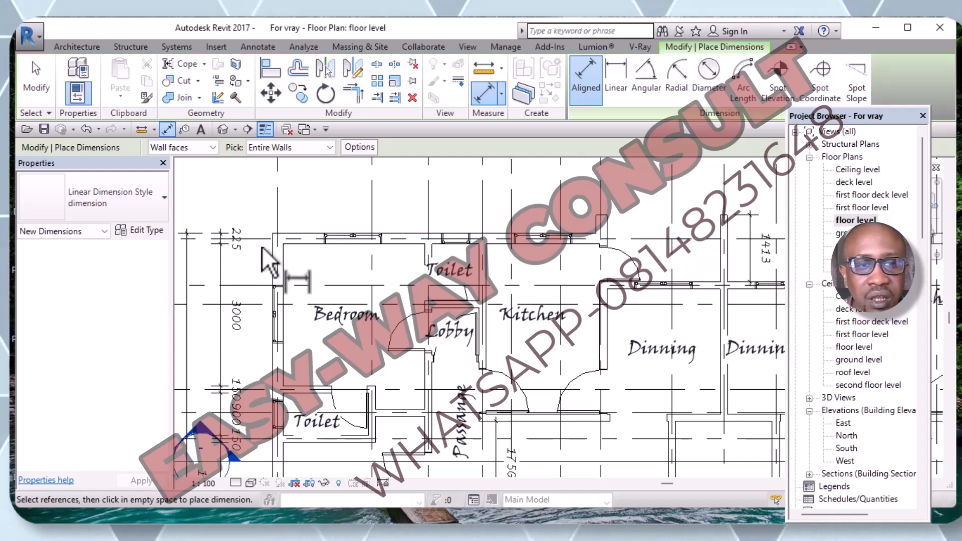
left_click(287, 234)
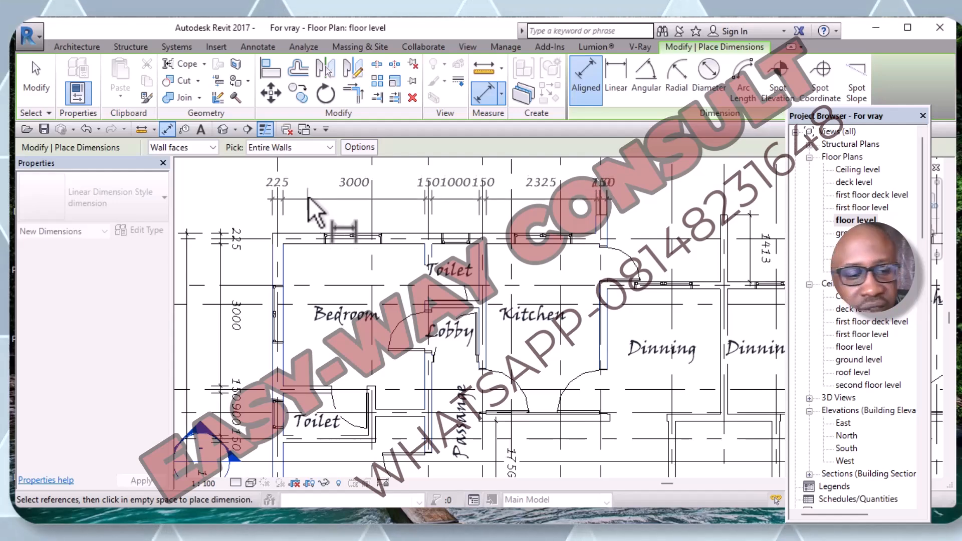
key("Escape")
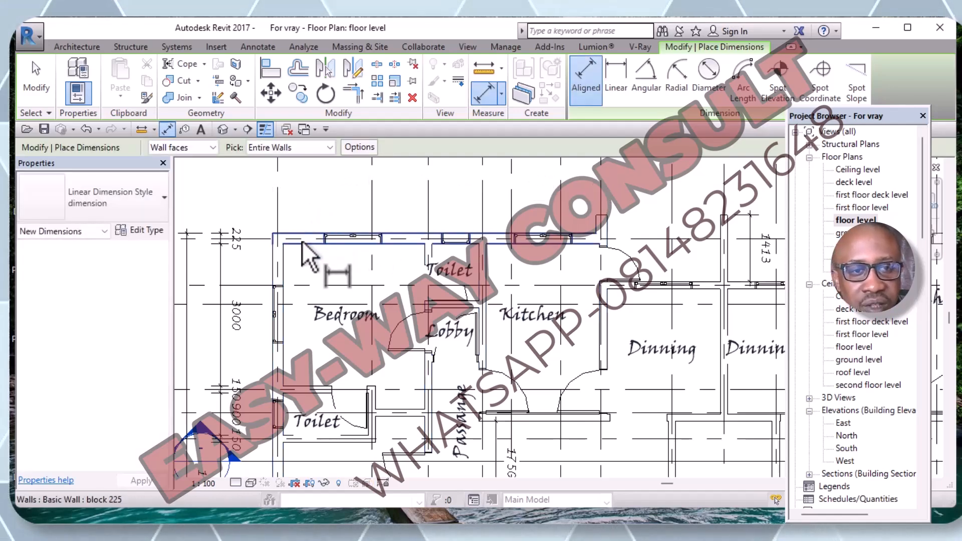
Try to place an entire-wall dimension string above the right-hand unit's kitchen, toilet and bedroom.
scroll(303, 270, "down", 2)
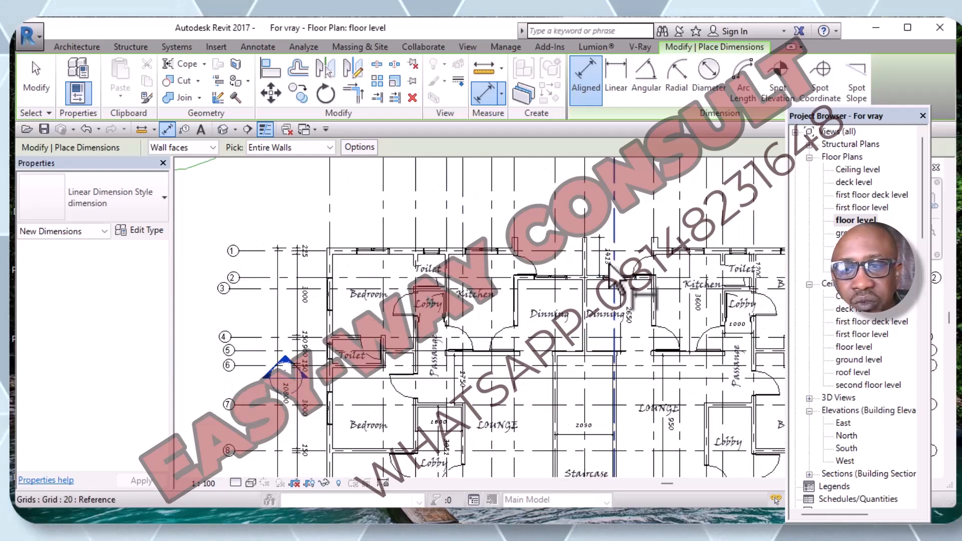
middle_click_drag(632, 299, 371, 259)
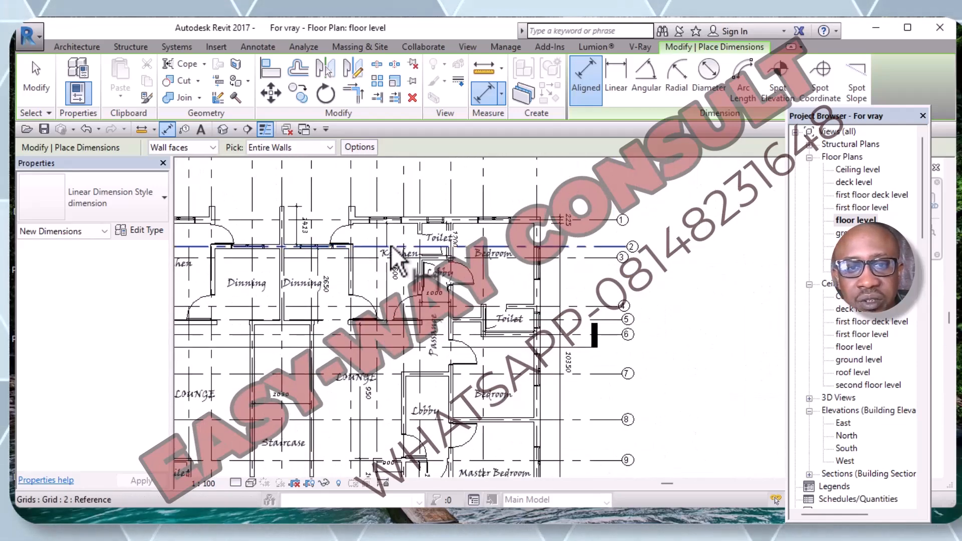
left_click(466, 221)
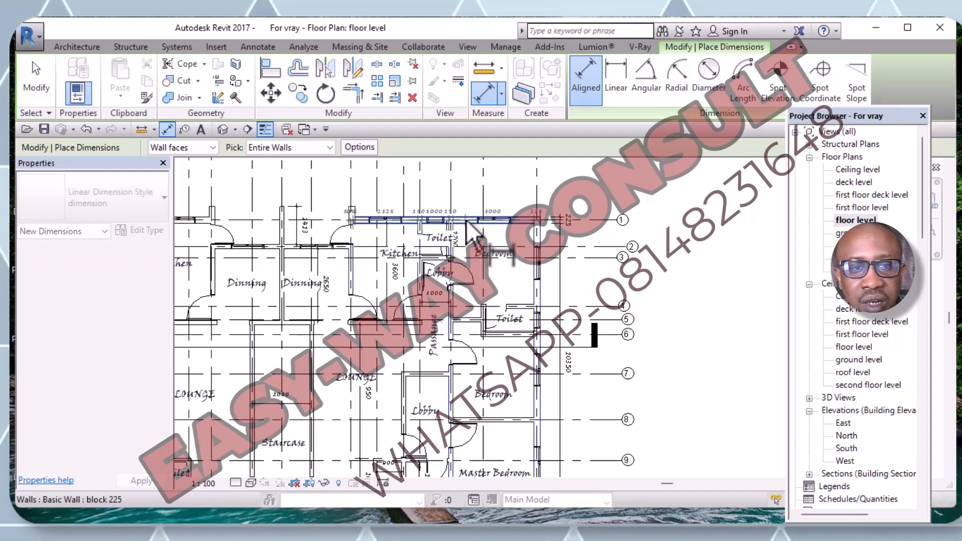
scroll(468, 179, "up", 5)
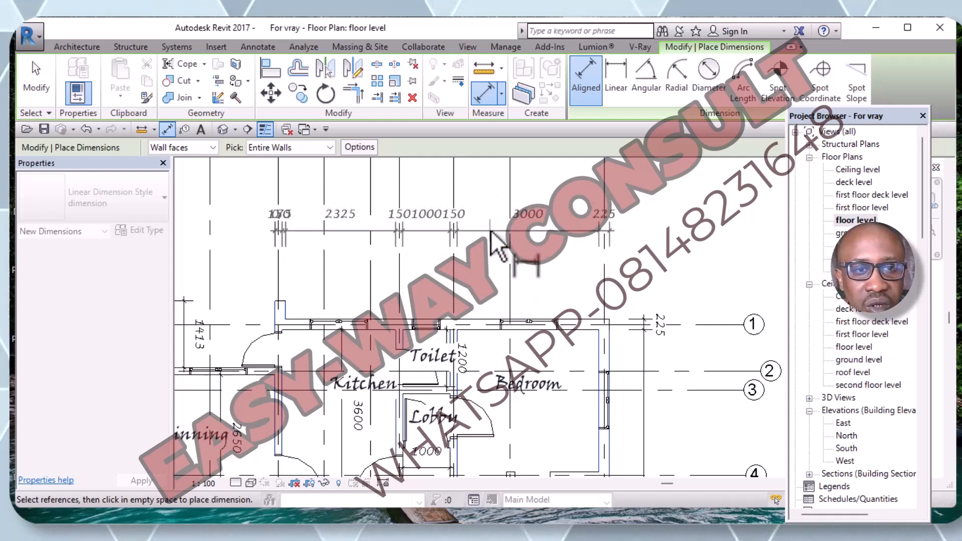
left_click(491, 231)
scroll(513, 251, "down", 3)
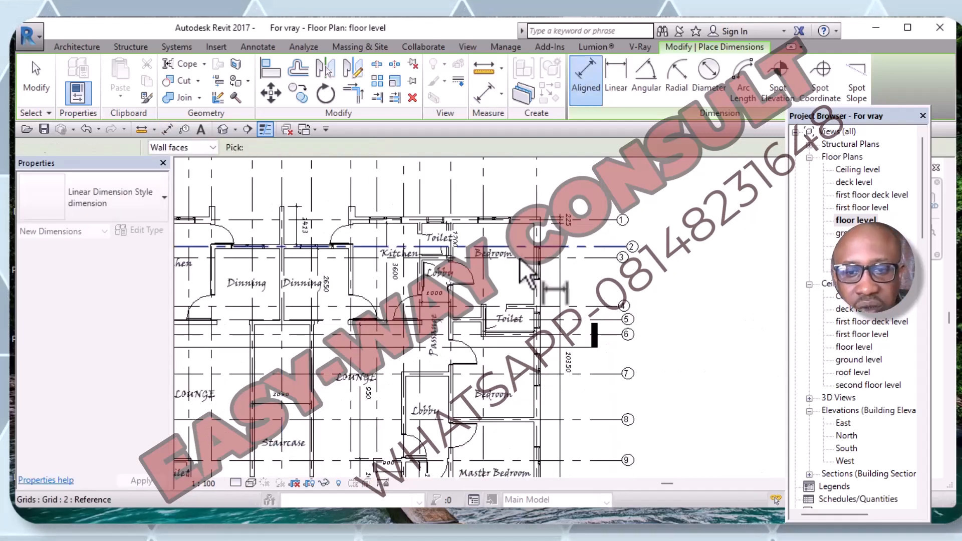
Place an entire-wall dimension string for the right-hand exterior wall, outside the numbered grid bubbles.
left_click(535, 399)
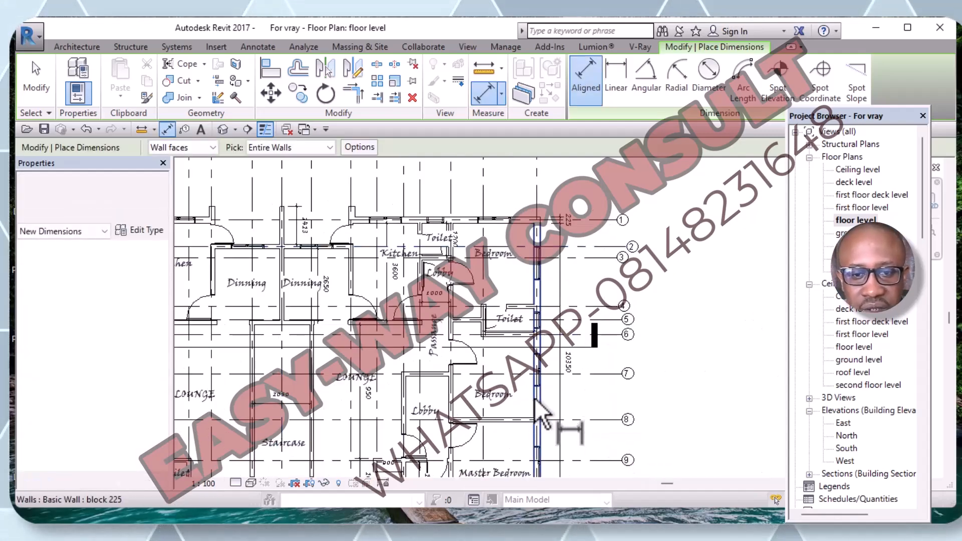
left_click(609, 383)
scroll(606, 391, "down", 1)
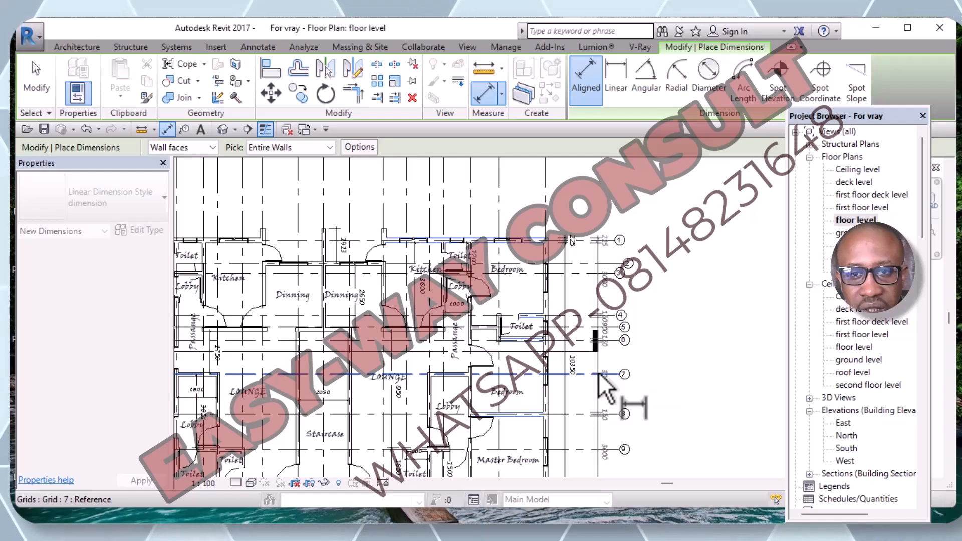
middle_click_drag(604, 384, 651, 270)
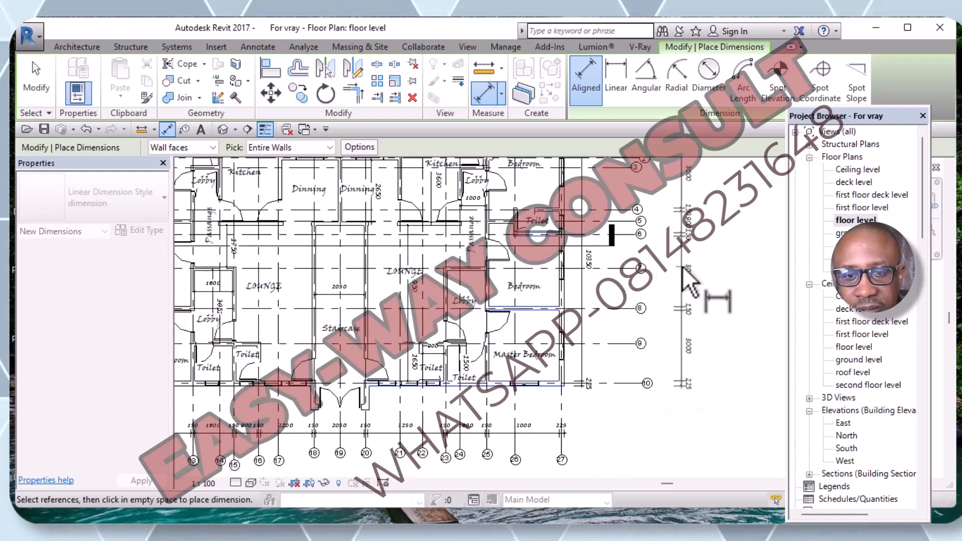
middle_click_drag(686, 273, 675, 357)
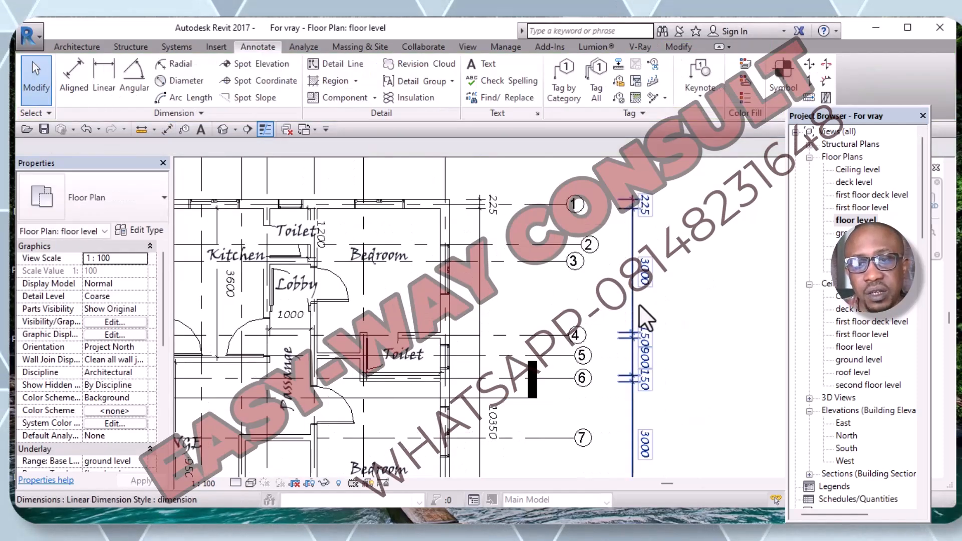
Delete the dimension string outside the grid bubbles on the right-hand side of the floor plan.
left_click(626, 240)
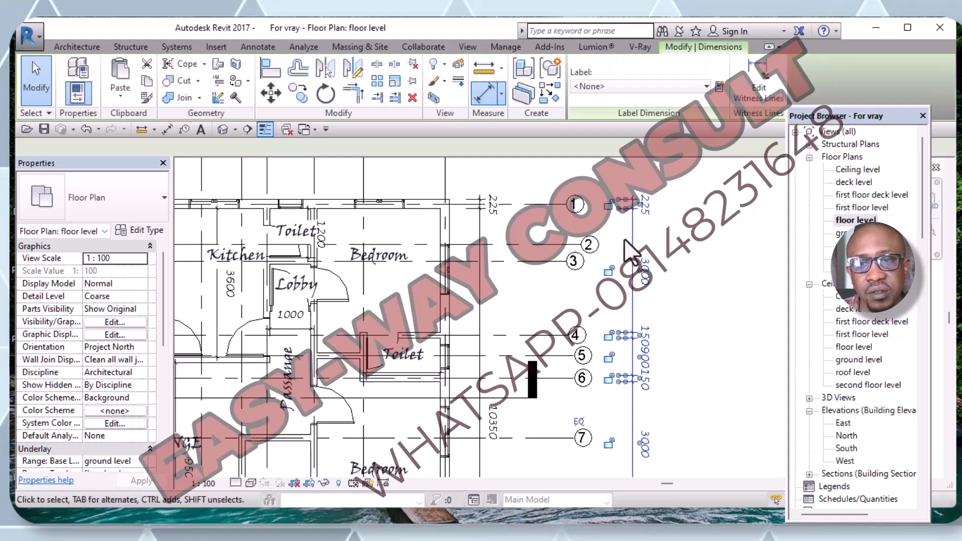
left_click(414, 98)
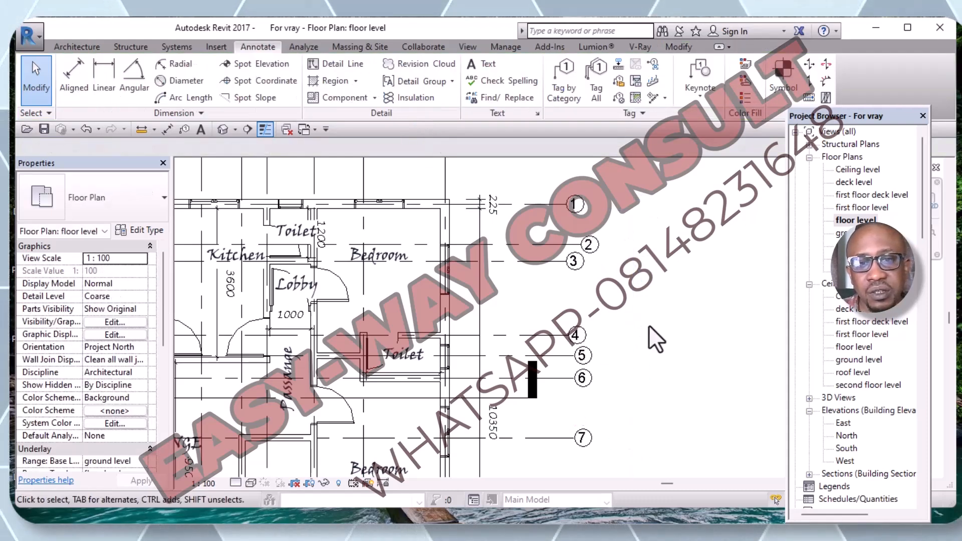
Look over the dimensioned floor plan and the model-line shapes above it, and check the radius of the semicircular arc.
scroll(647, 332, "down", 5)
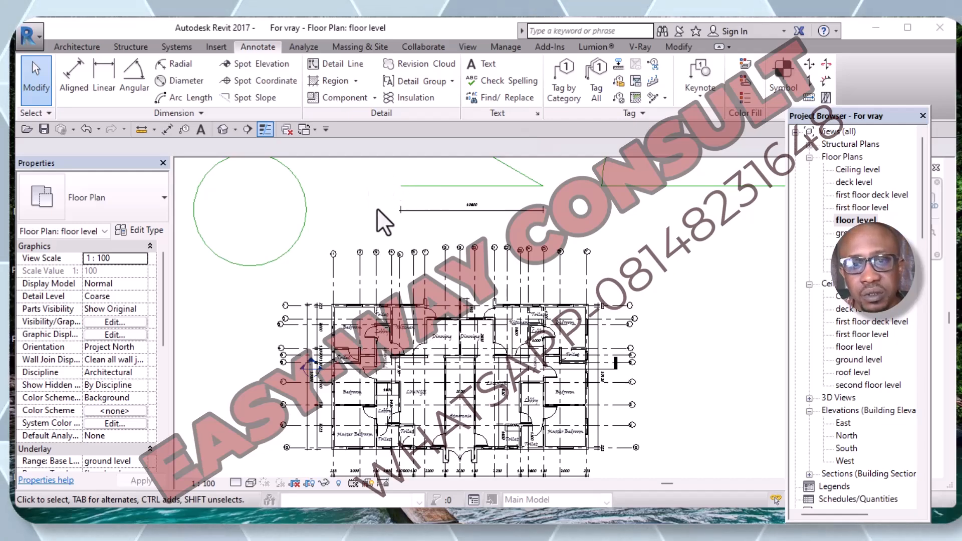
scroll(429, 380, "down", 2)
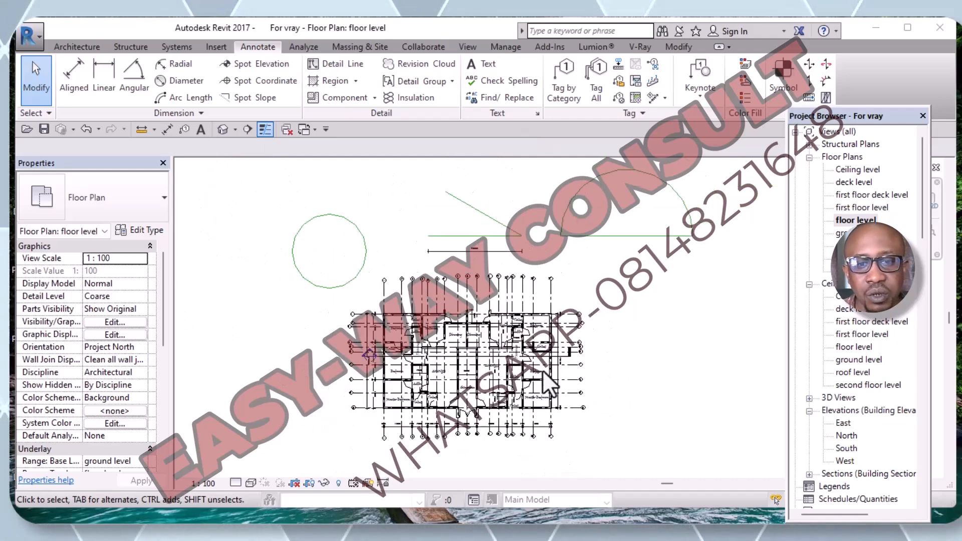
scroll(516, 430, "up", 4)
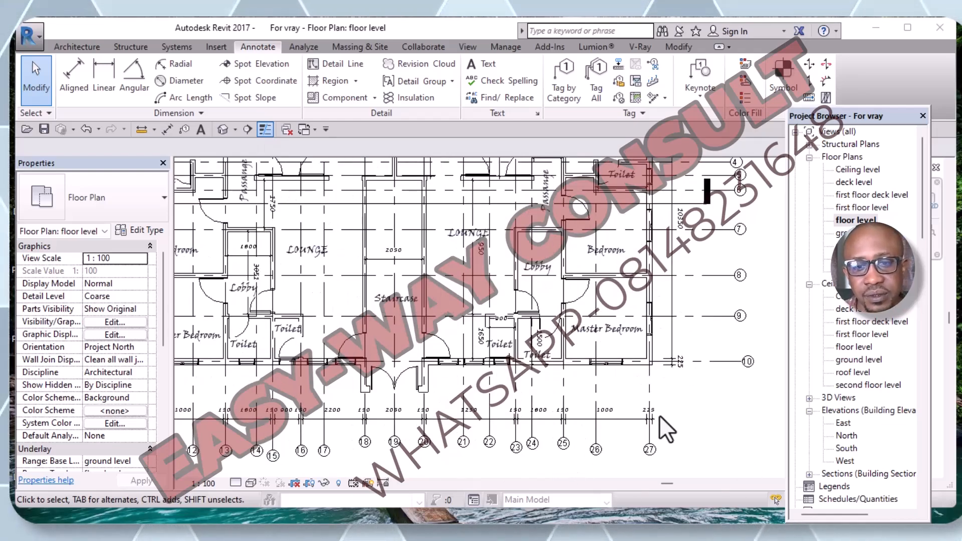
scroll(665, 416, "down", 2)
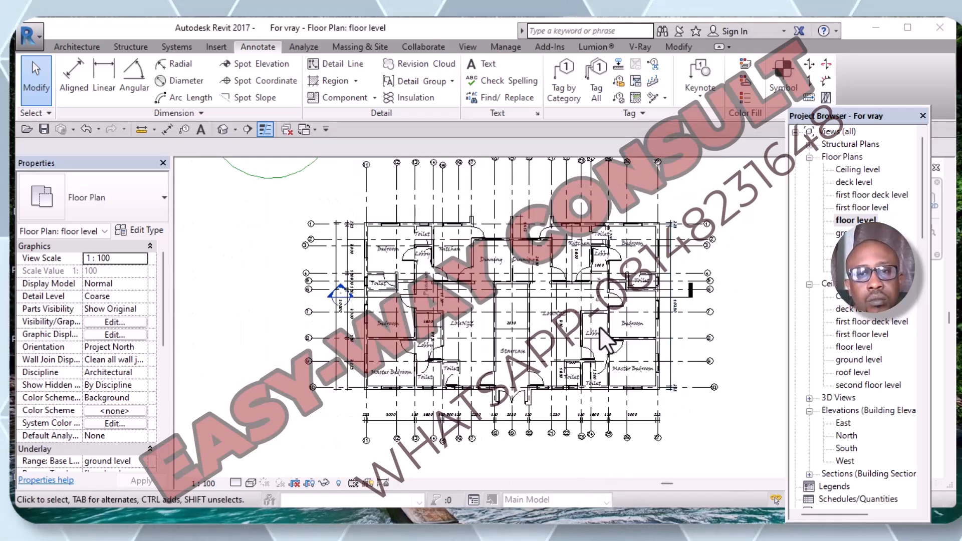
scroll(603, 340, "down", 2)
scroll(352, 323, "down", 2)
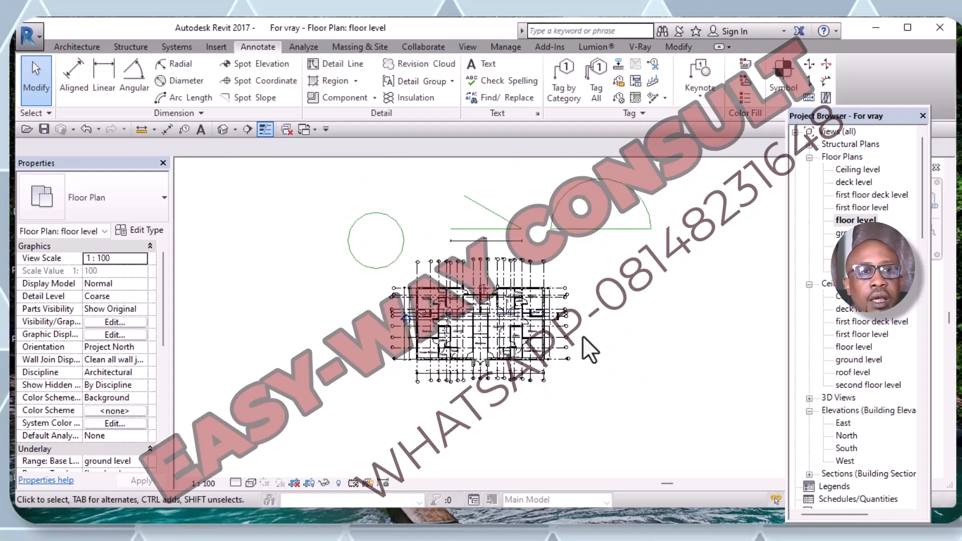
scroll(596, 330, "down", 1)
middle_click_drag(616, 318, 591, 452)
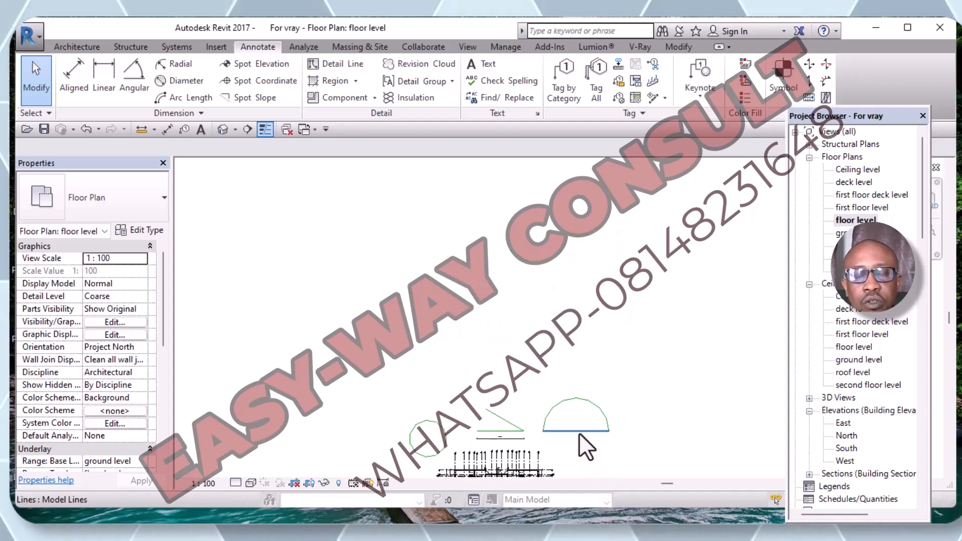
scroll(583, 434, "up", 5)
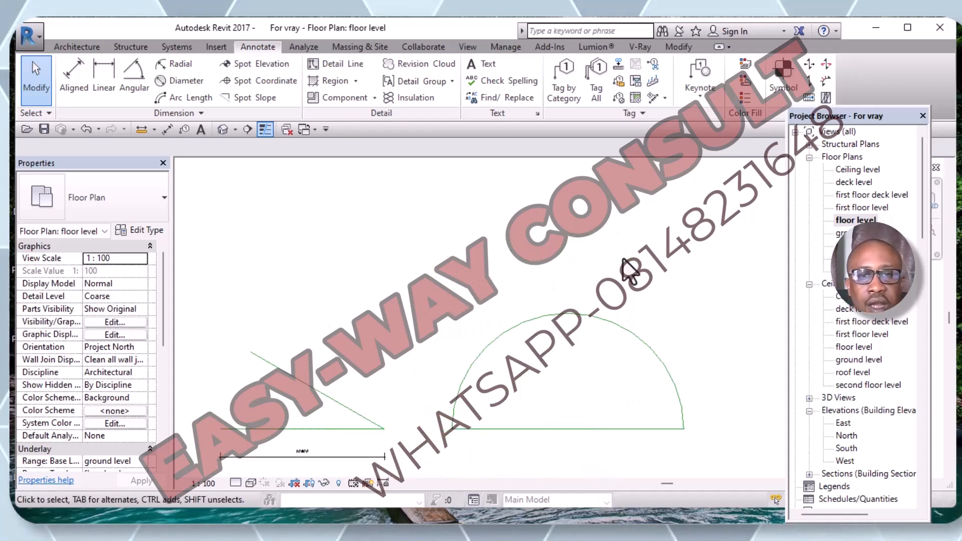
left_click(572, 321)
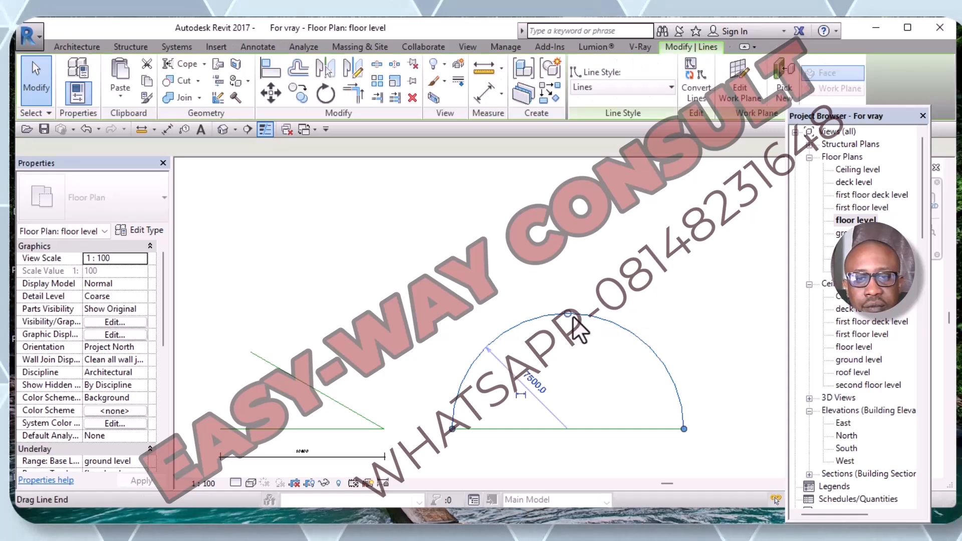
left_click(479, 450)
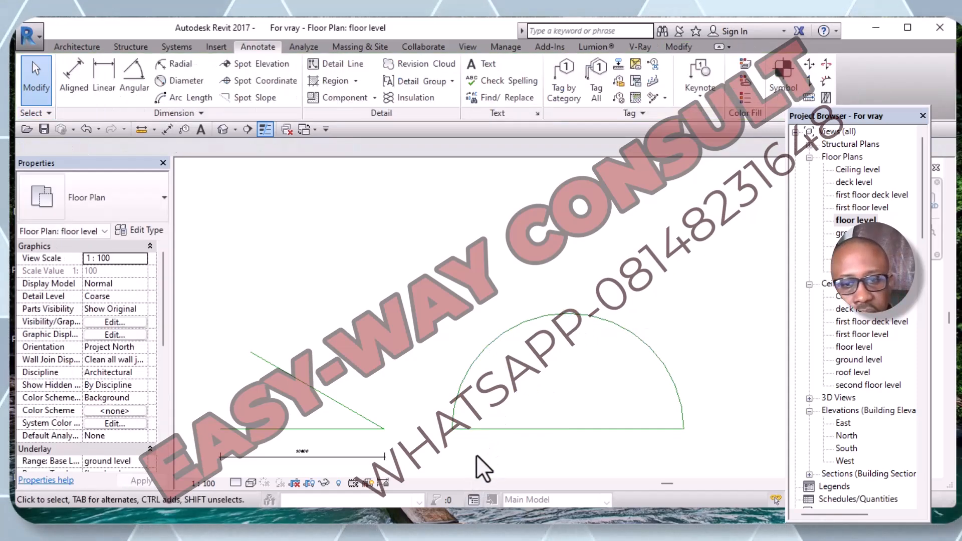
Place an Arc Length dimension on the model-line semicircle between its two endpoints, with the dimension line inside the arc.
left_click(188, 98)
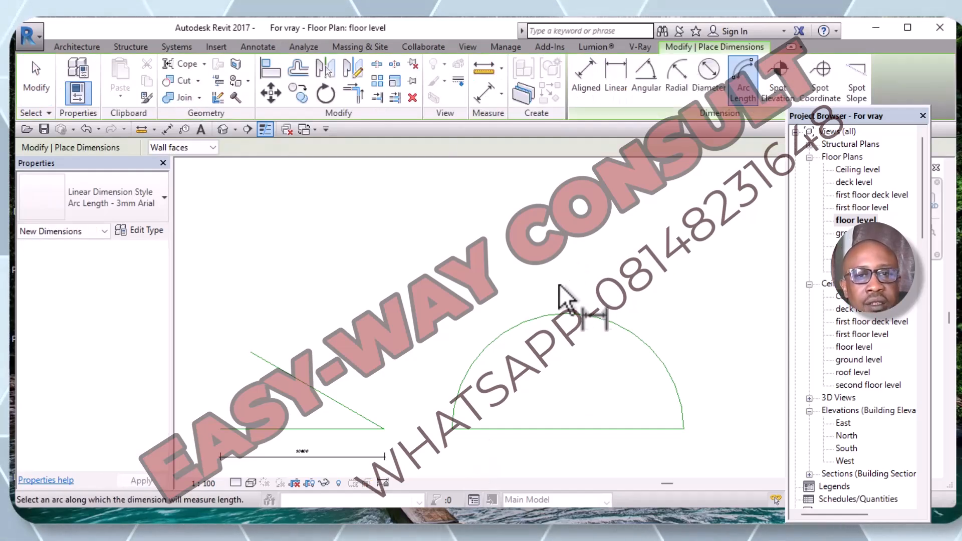
left_click(553, 317)
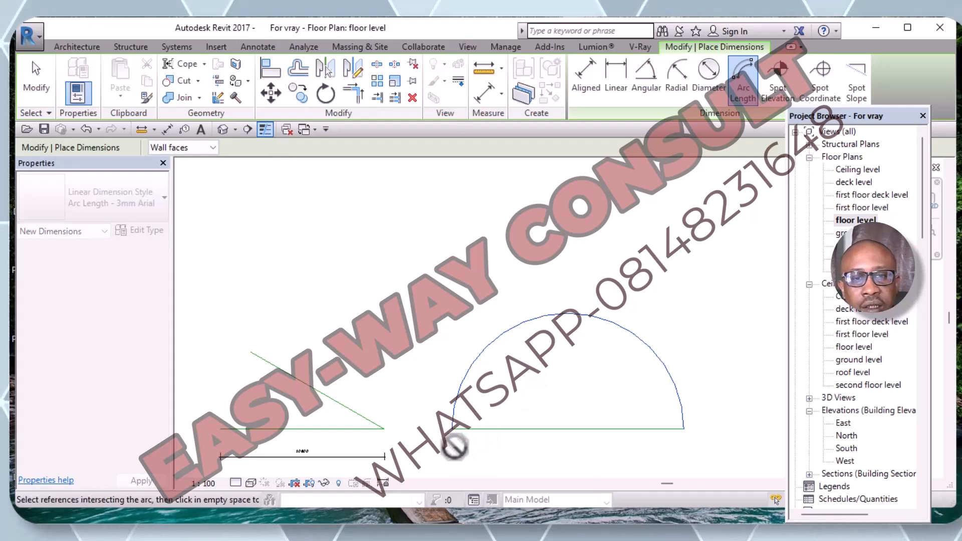
left_click(454, 430)
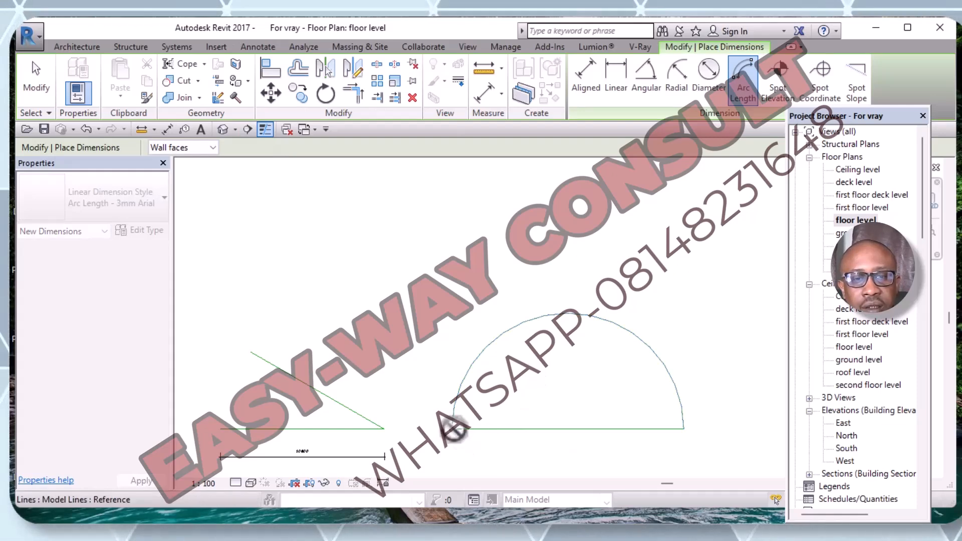
left_click(684, 428)
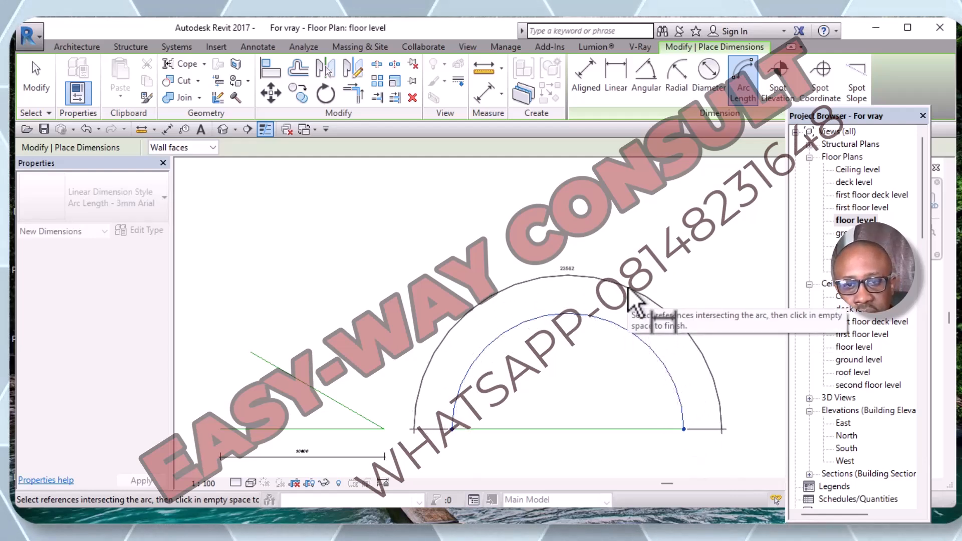
scroll(629, 291, "up", 1)
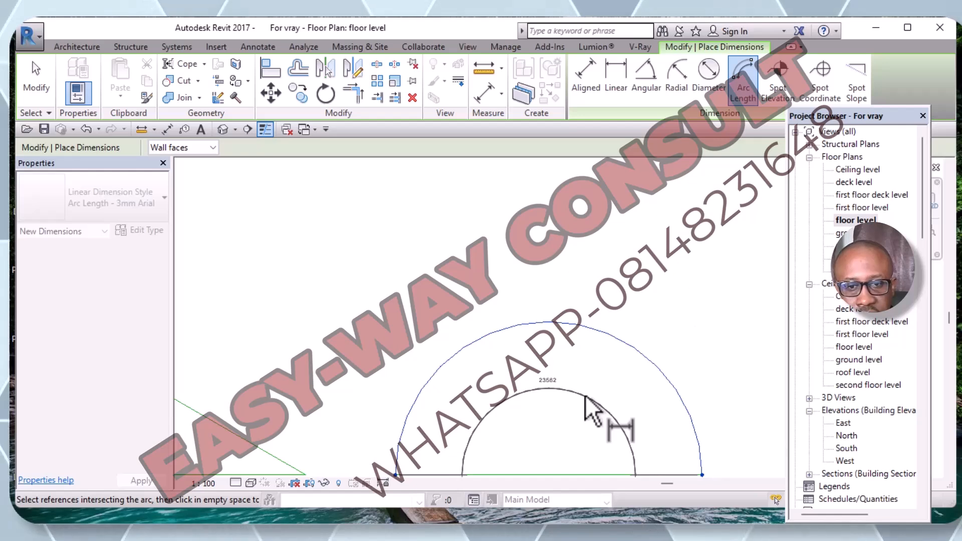
left_click(585, 396)
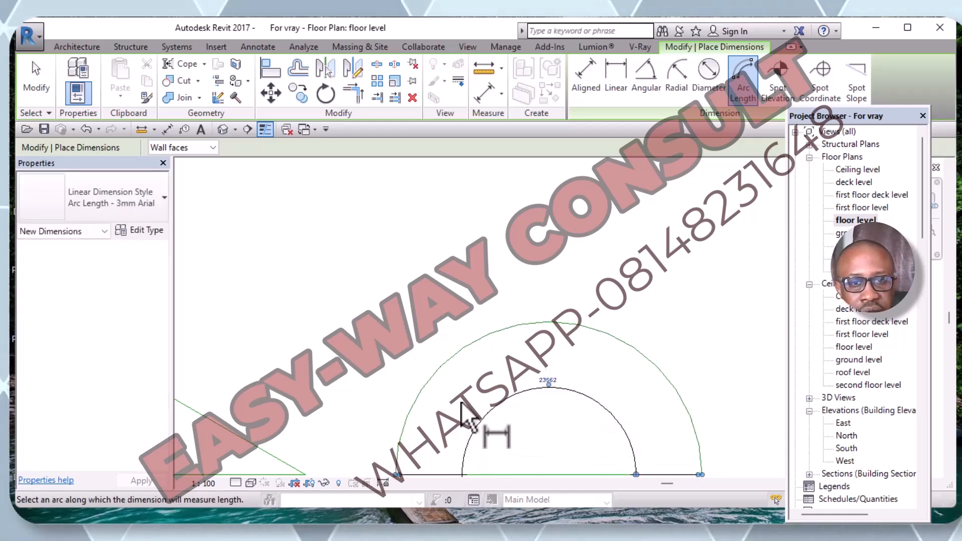
View the type properties of the Arc Length - 3mm Arial dimension style without changing them.
left_click(150, 233)
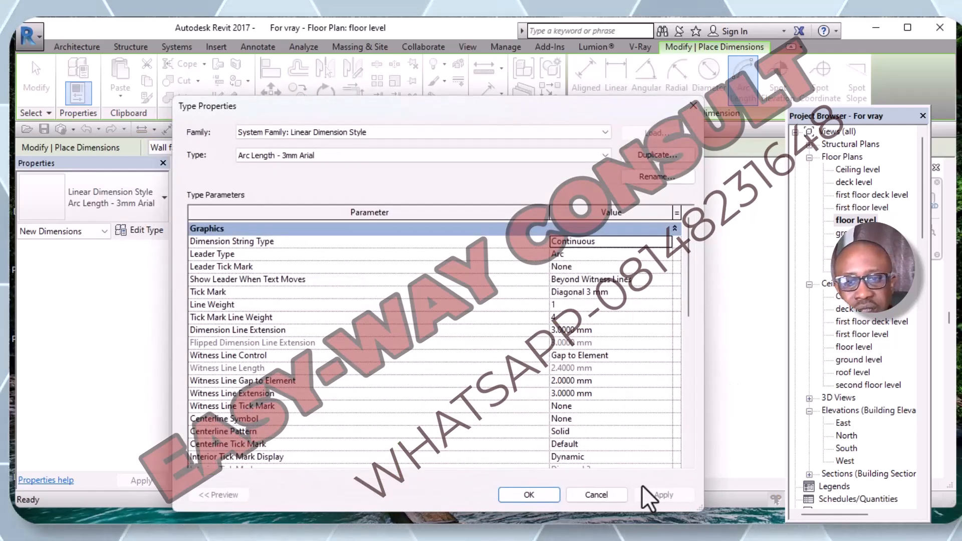
left_click(693, 105)
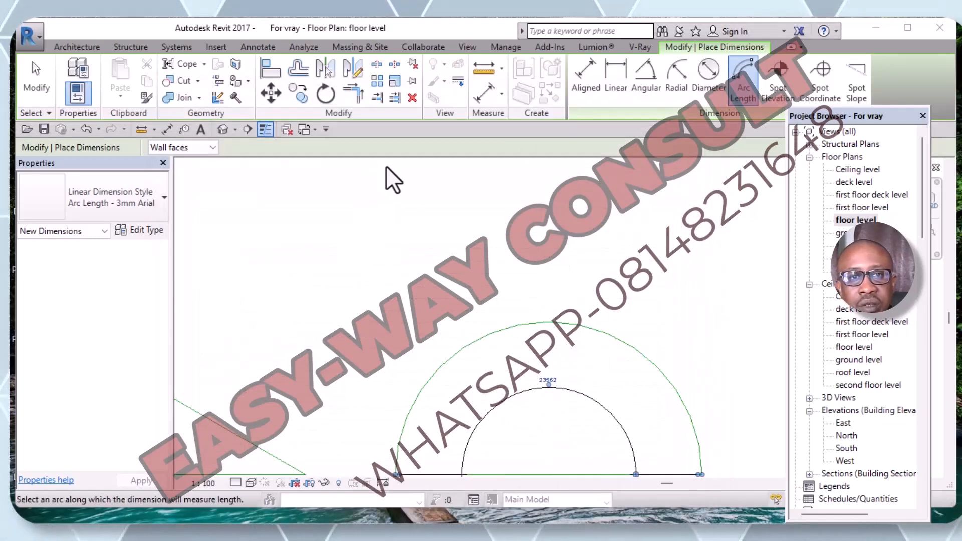